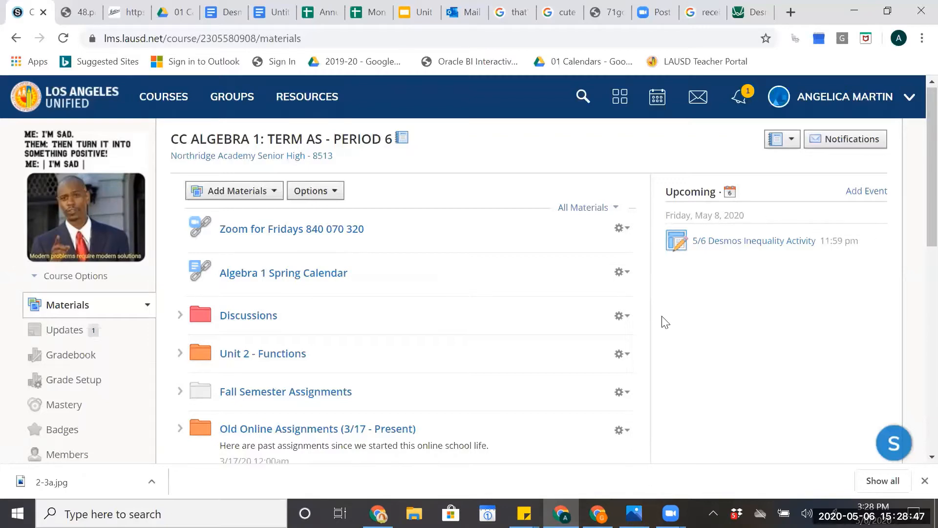
Step: Open the 5/6 Desmos Inequality Activity assignment and make a copy of its linked Google document
scroll(664, 322, "down", 6)
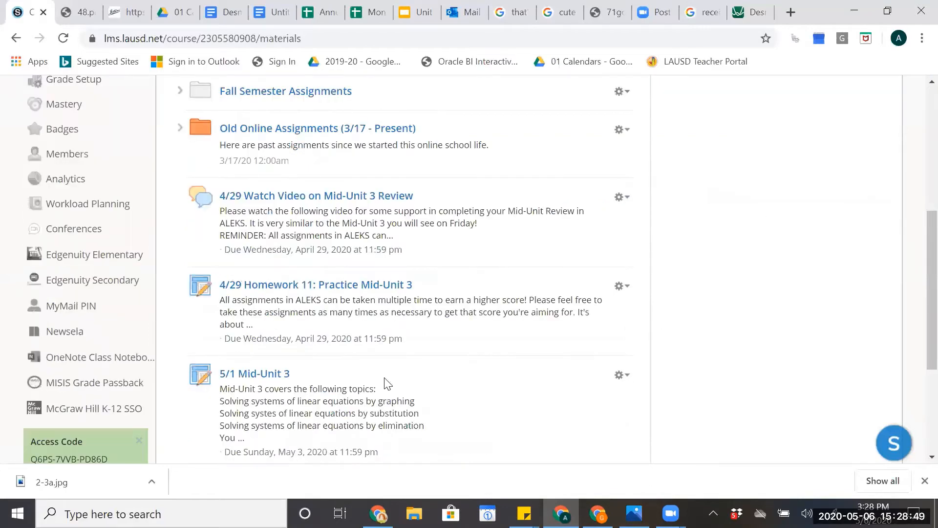
scroll(384, 383, "down", 4)
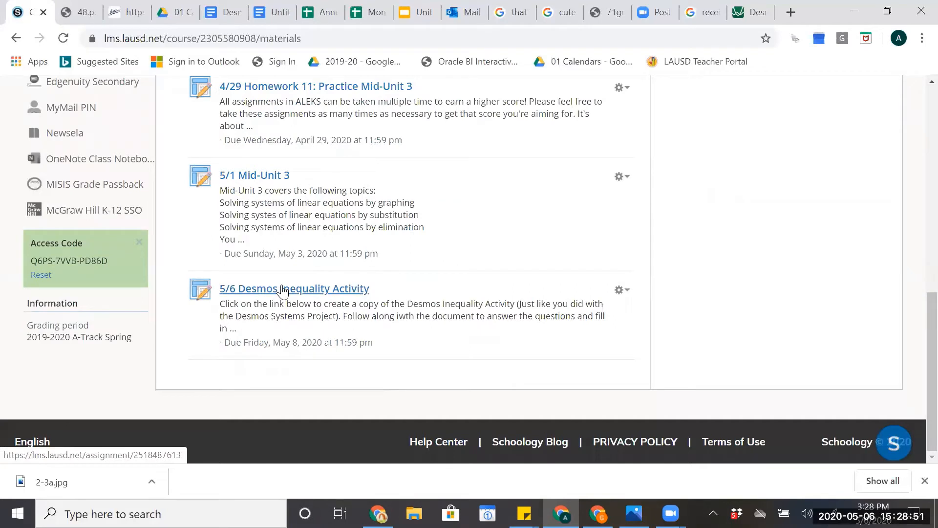
left_click(282, 290)
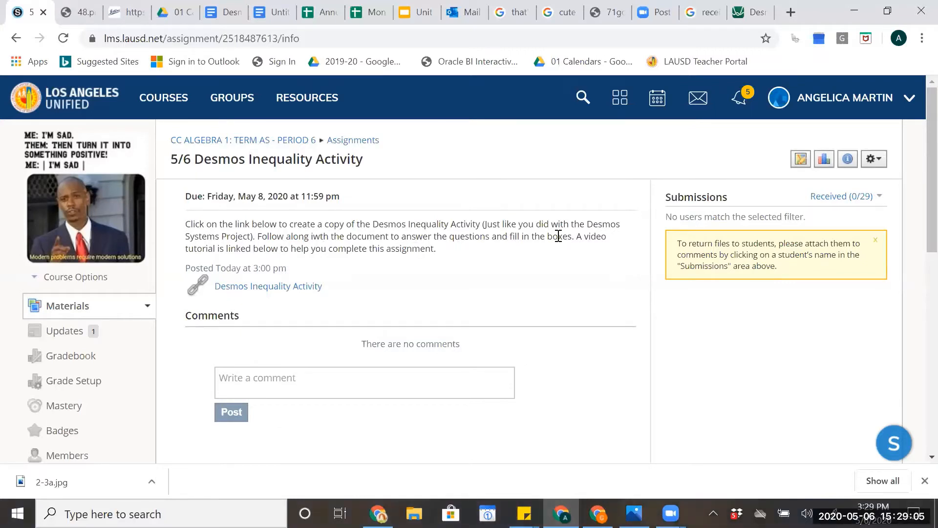
left_click(285, 292)
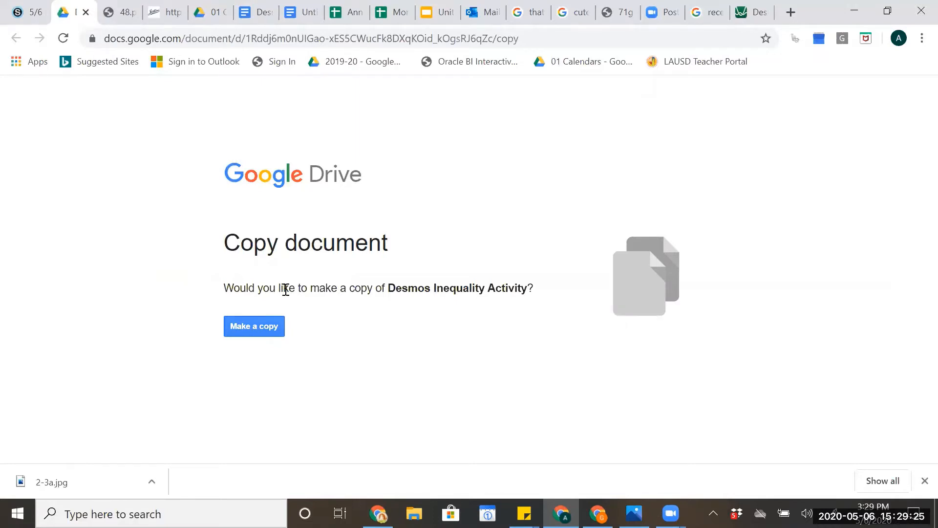
left_click(271, 329)
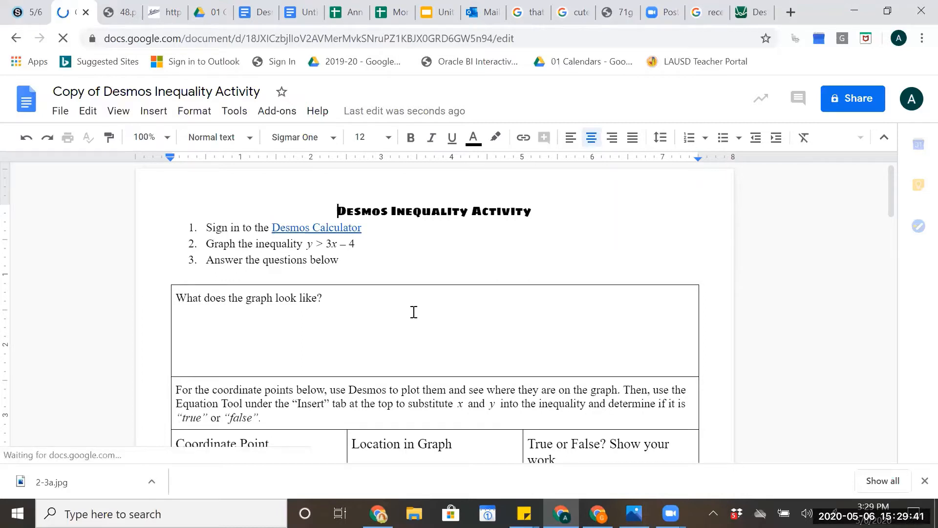
Step: Open the Desmos Calculator linked in the worksheet and graph the inequality y > 3x − 4
left_click(298, 228)
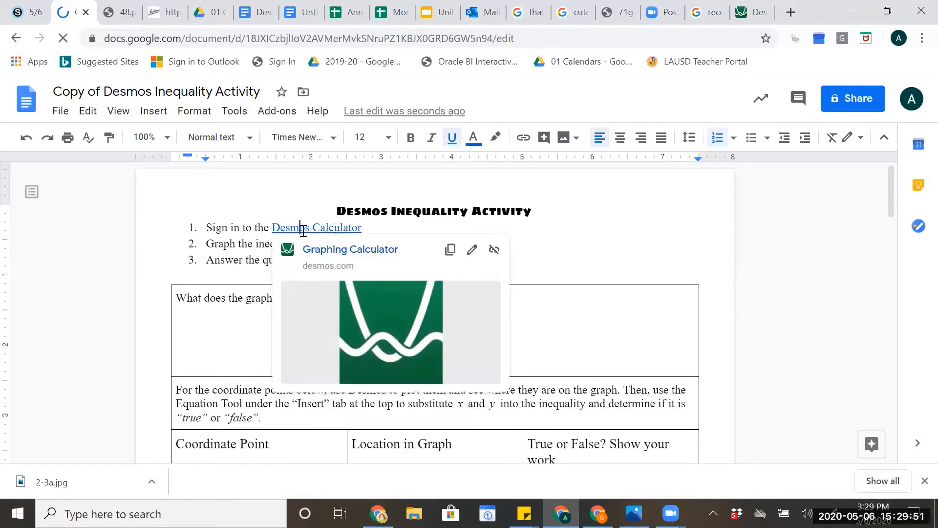
left_click(351, 250)
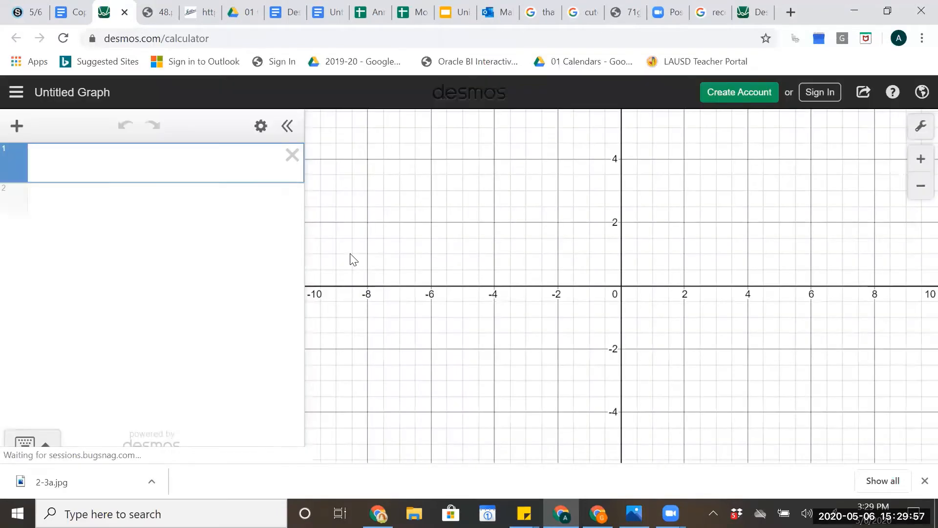
left_click(74, 13)
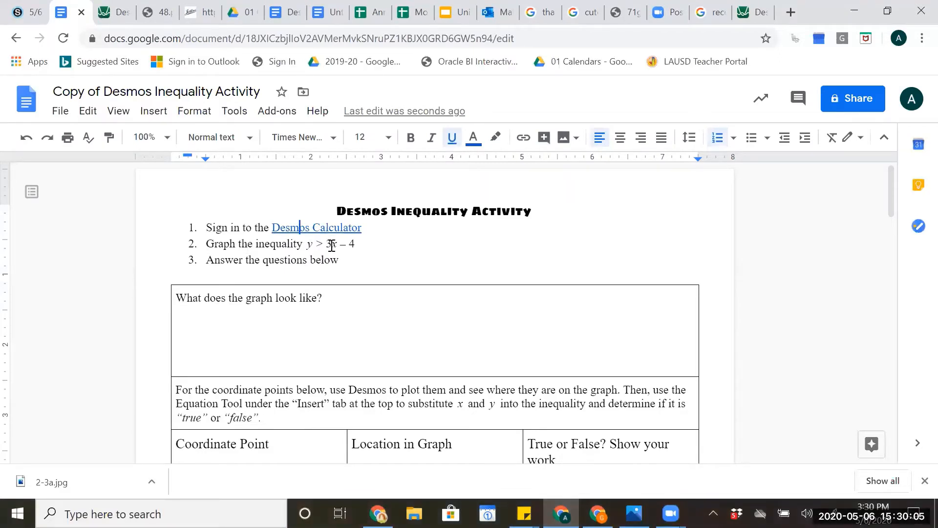
left_click(113, 14)
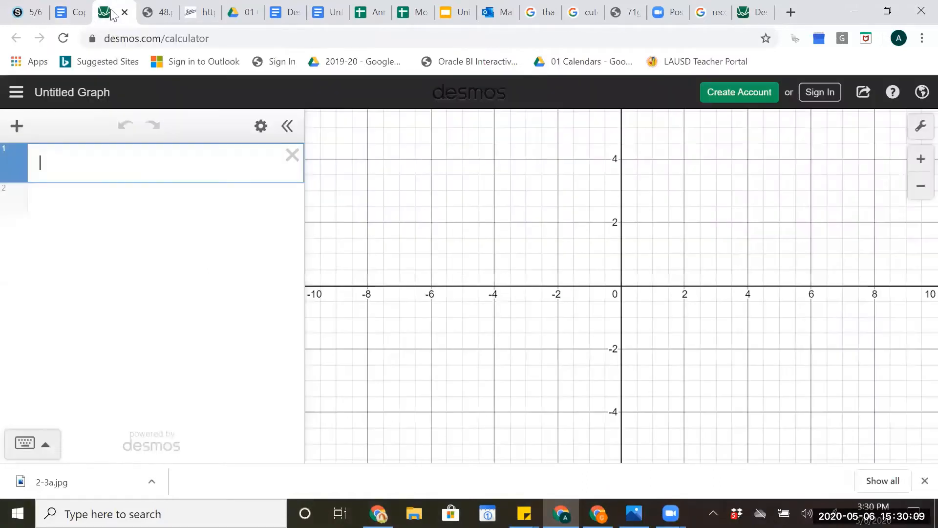
type("y")
type(">")
type("3x")
type("-")
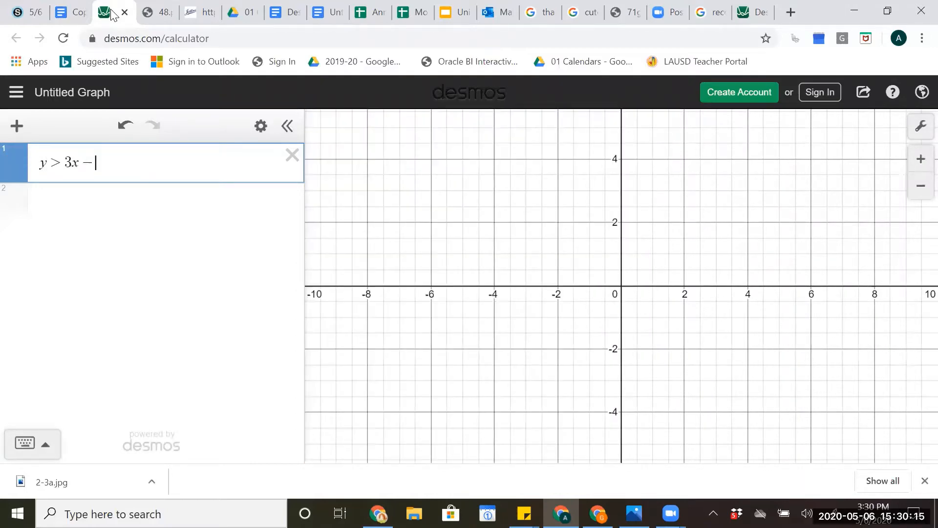
type("4")
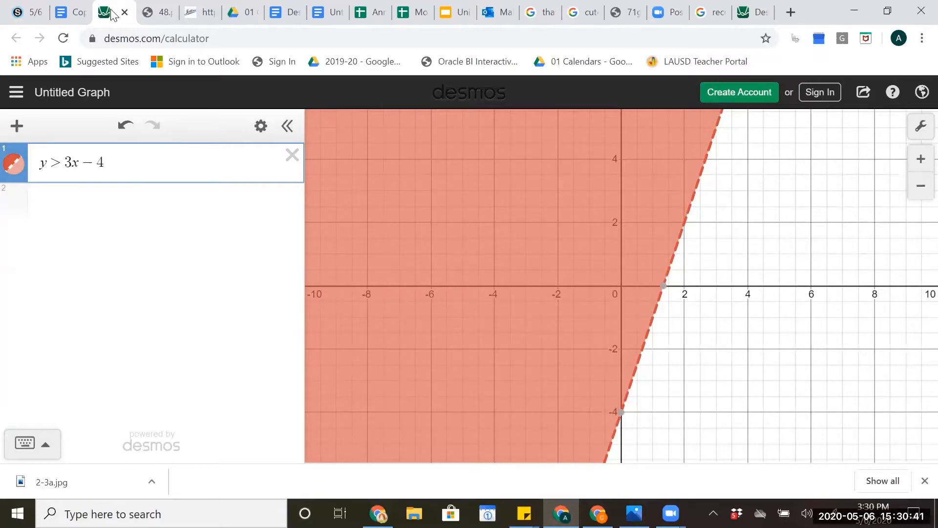
Step: Compare with the plain line y = 3x − 4 in Desmos and restore the relation to y > 3x − 4
left_click(75, 14)
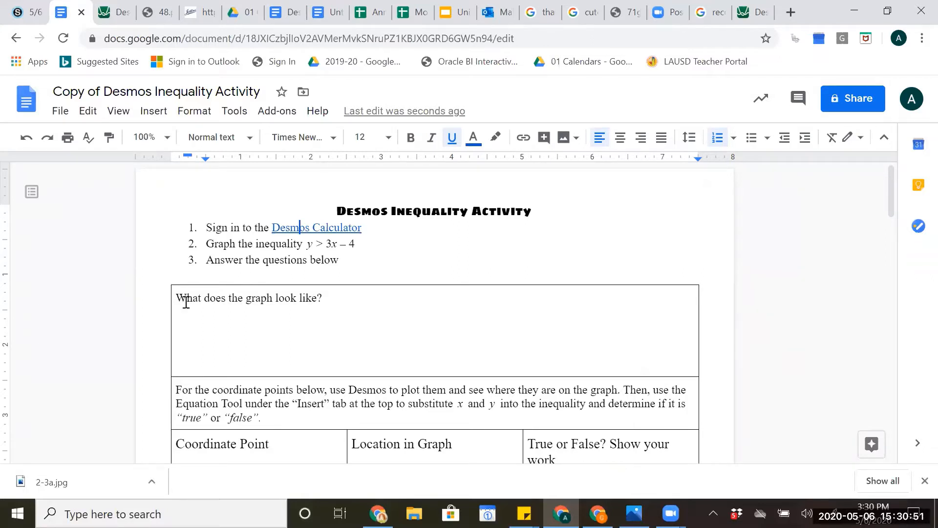
left_click(115, 21)
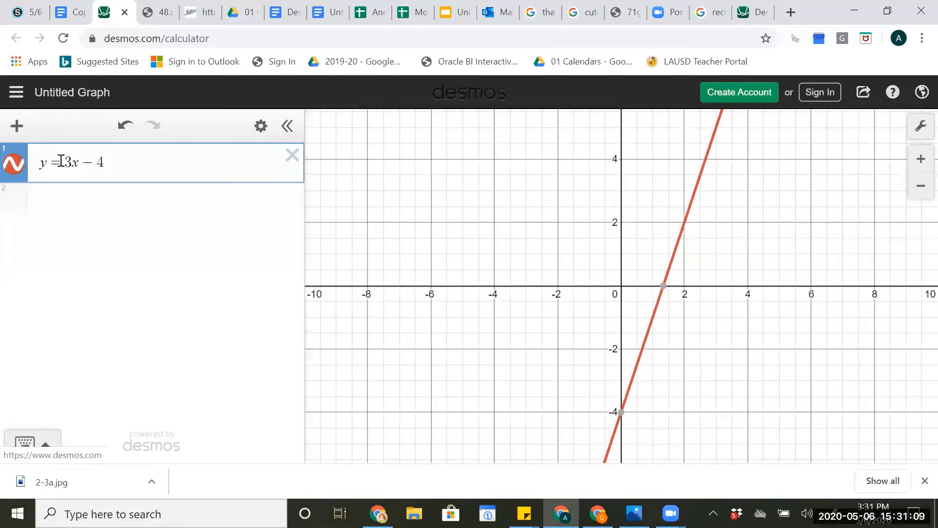
key("BackSpace")
type(">")
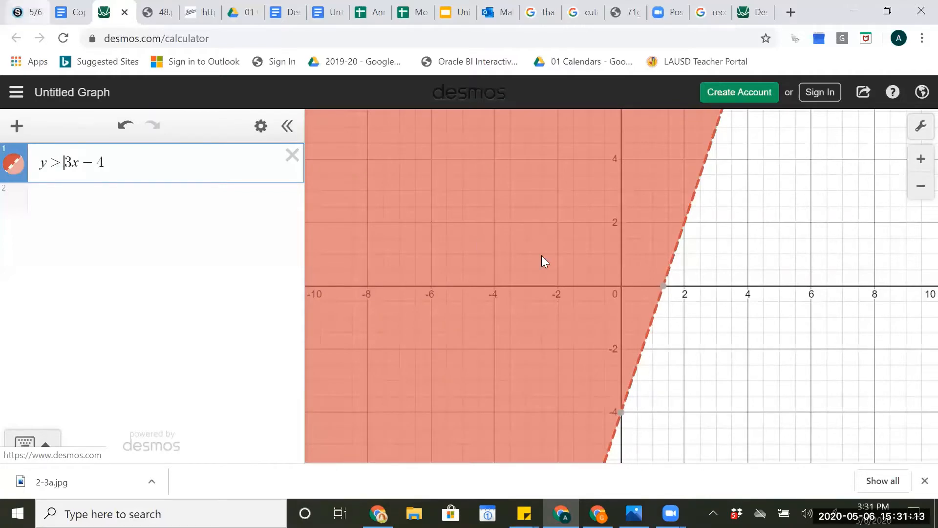
Step: In the worksheet's (0, 0) row, remove the highlight from "In the shaded area" and replace its check mark bullet with an empty checkbox
key("ctrl+shift+Tab")
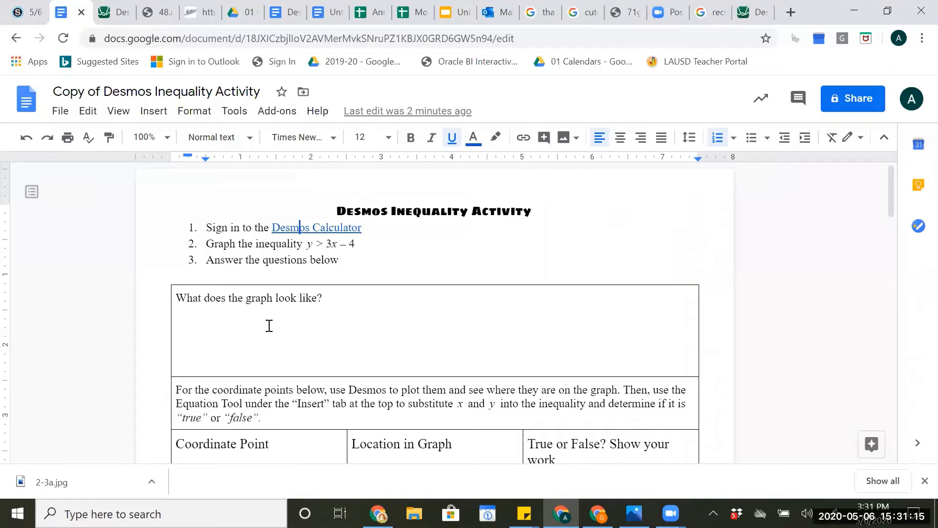
left_click(369, 301)
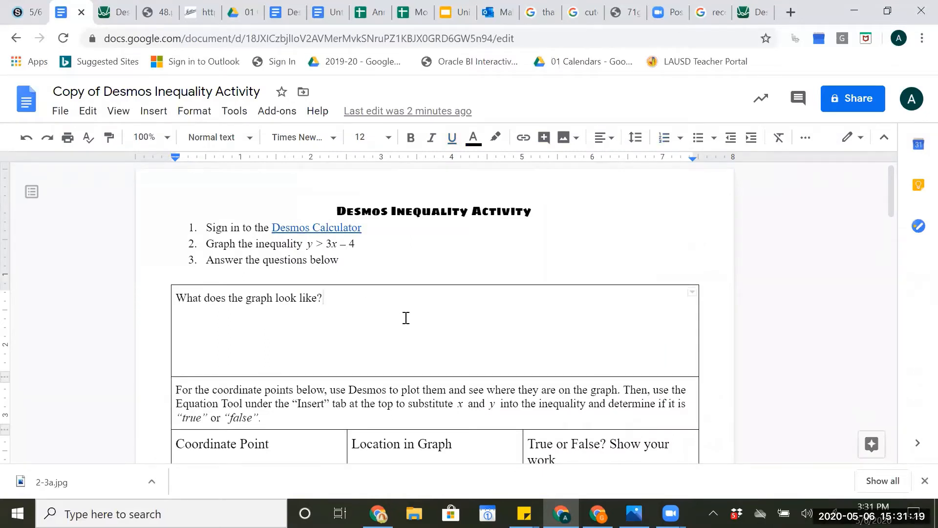
scroll(224, 283, "down", 3)
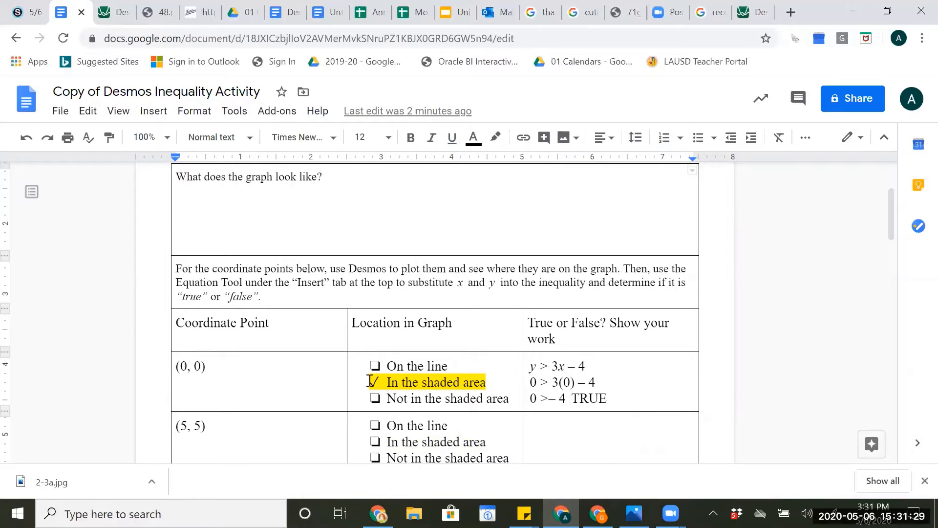
left_click(488, 385)
key("shift+Home")
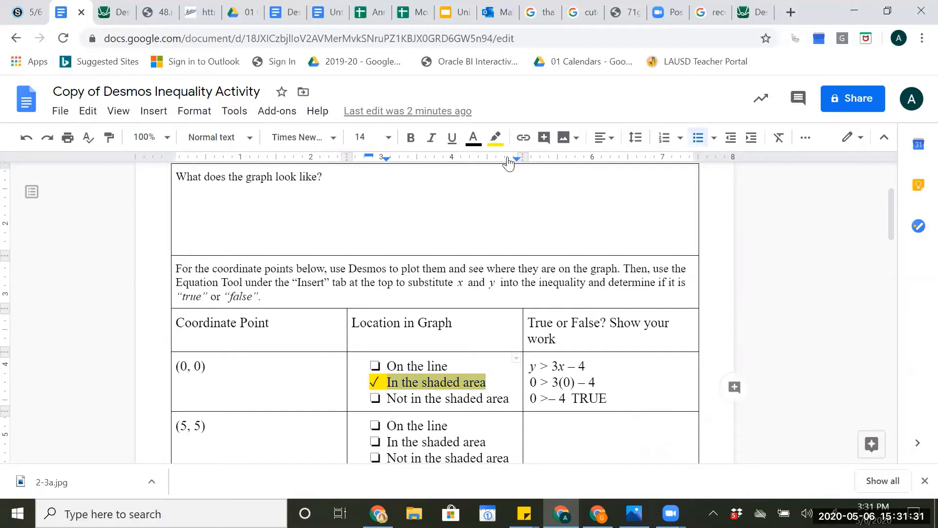
left_click(496, 138)
left_click(510, 165)
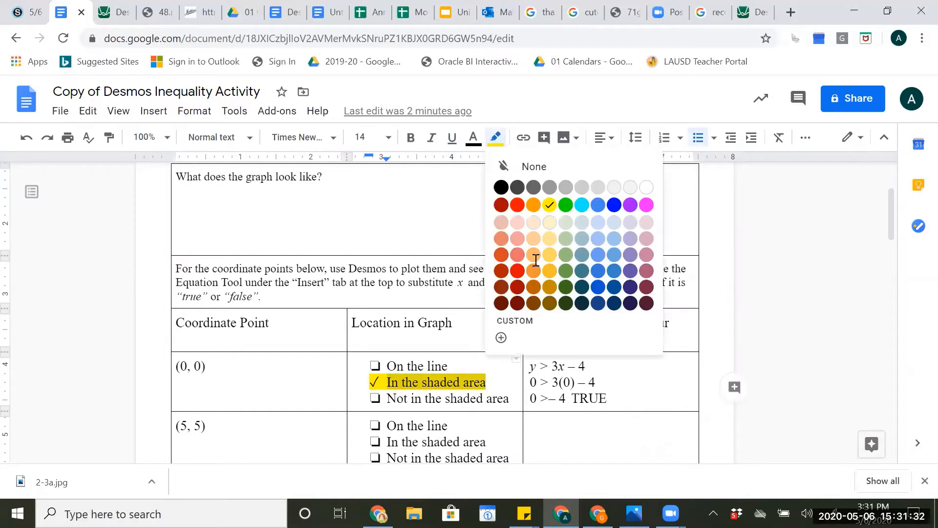
left_click(377, 382)
right_click(376, 382)
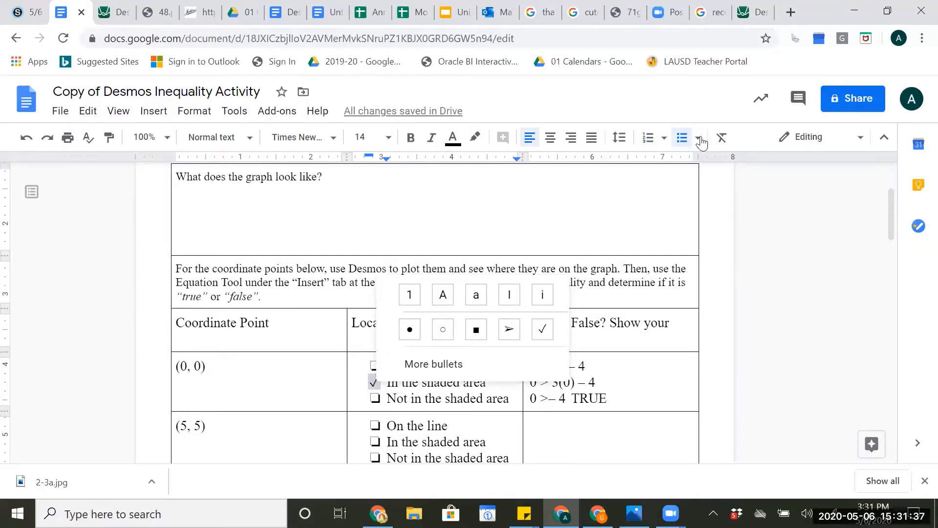
left_click(803, 217)
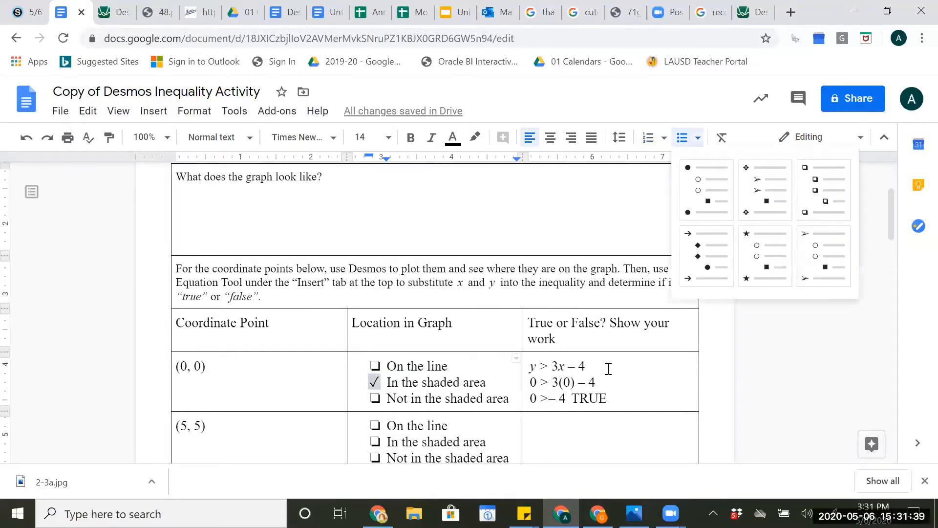
Step: Delete the worked example from the "True or False? Show your work" cell of the (0, 0) row
left_click(546, 368)
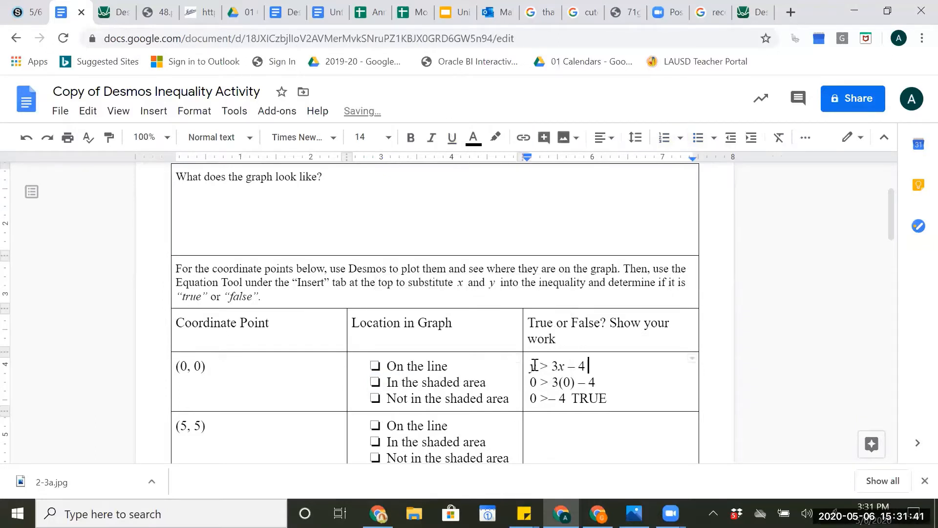
triple_click(535, 365)
key("Delete")
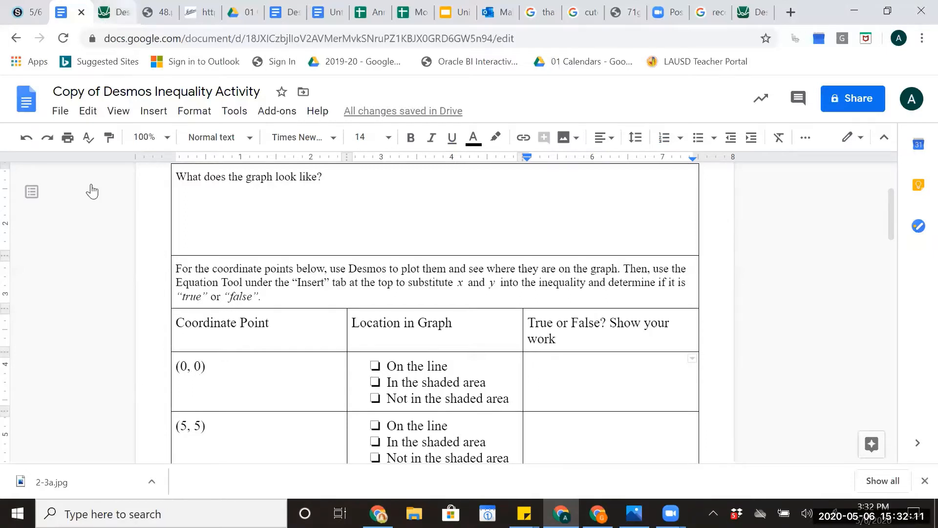
Step: In the Desmos calculator, plot the point (0,0) as a second expression and show its label
key("ctrl+Tab")
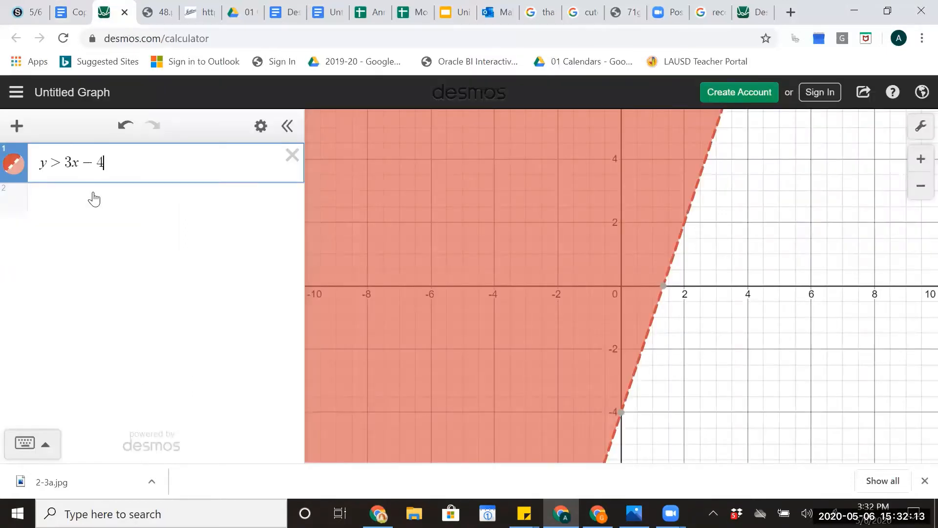
left_click(95, 199)
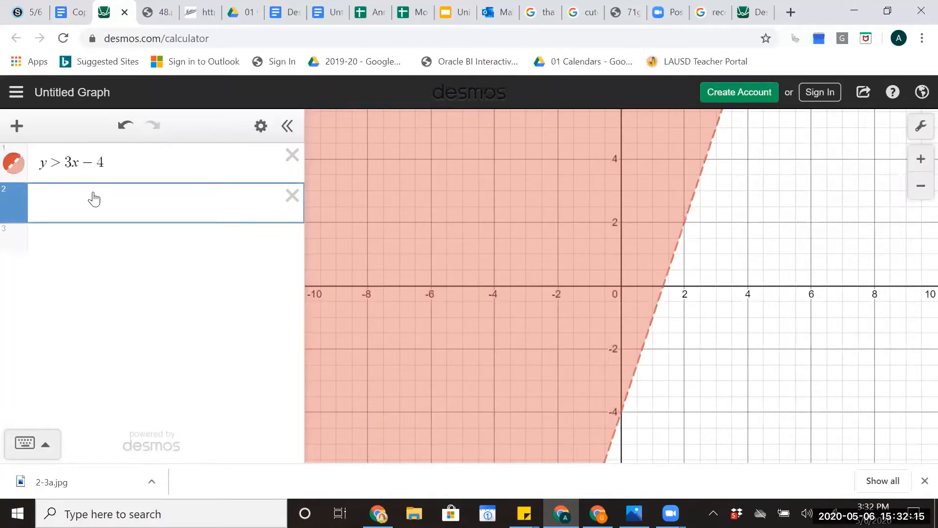
type("(0")
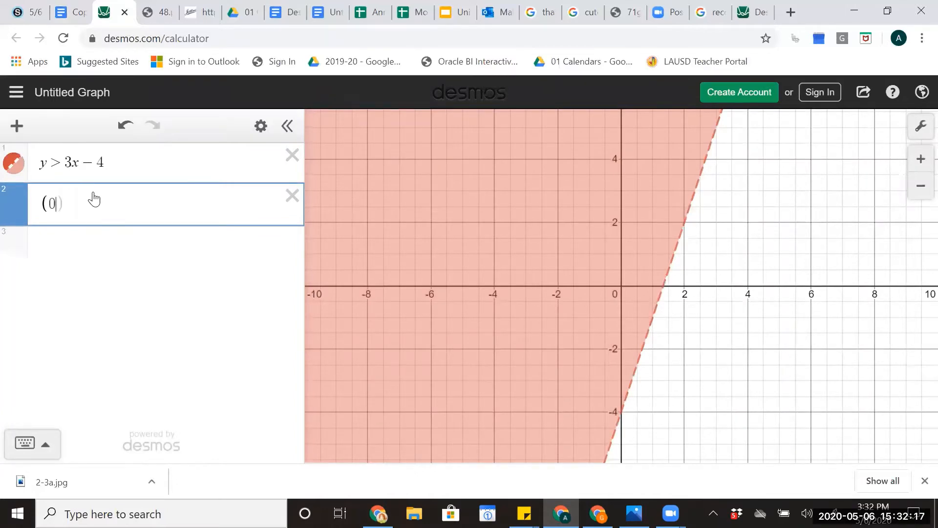
type(",0)")
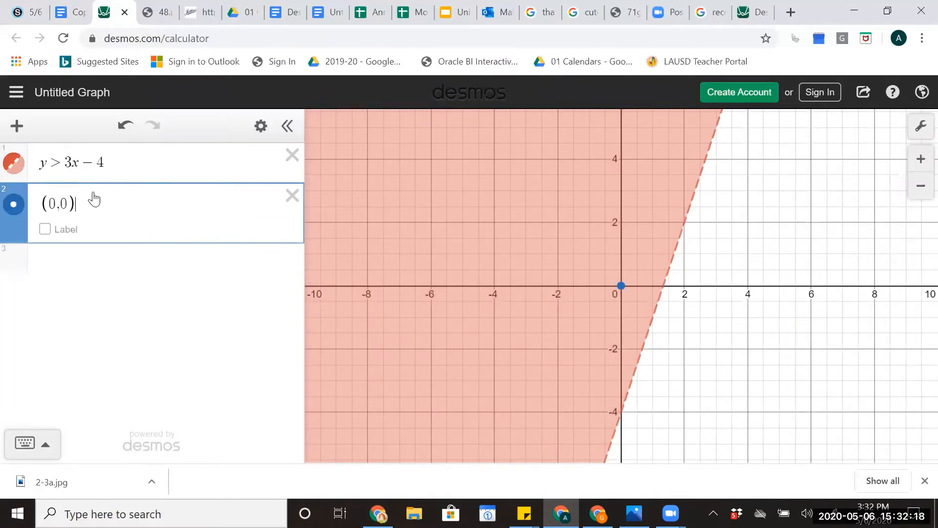
left_click(45, 229)
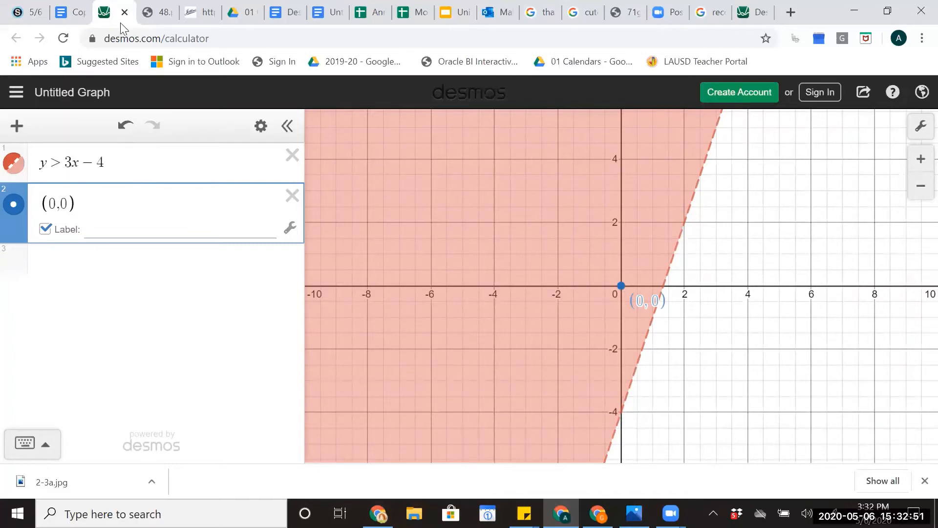
Step: In the worksheet's (0, 0) row, highlight the location answer "In the shaded area" in yellow
left_click(67, 14)
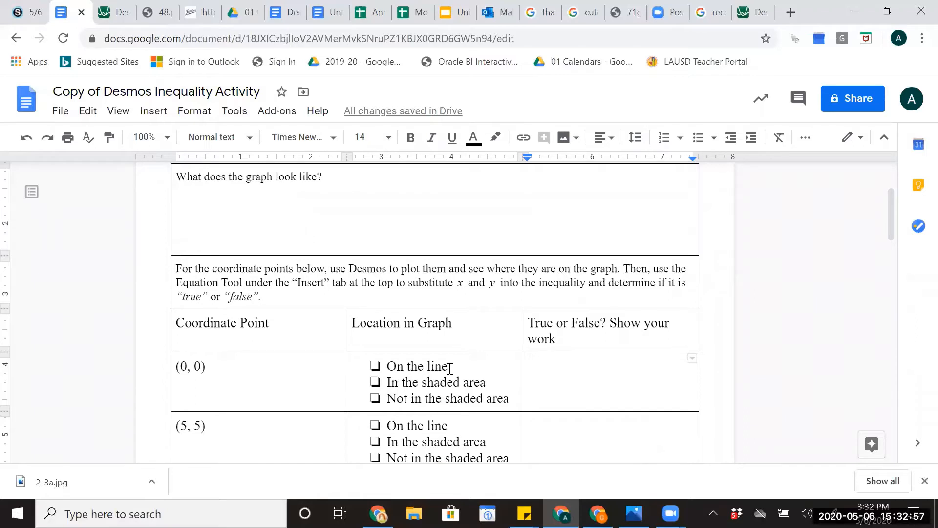
triple_click(388, 367)
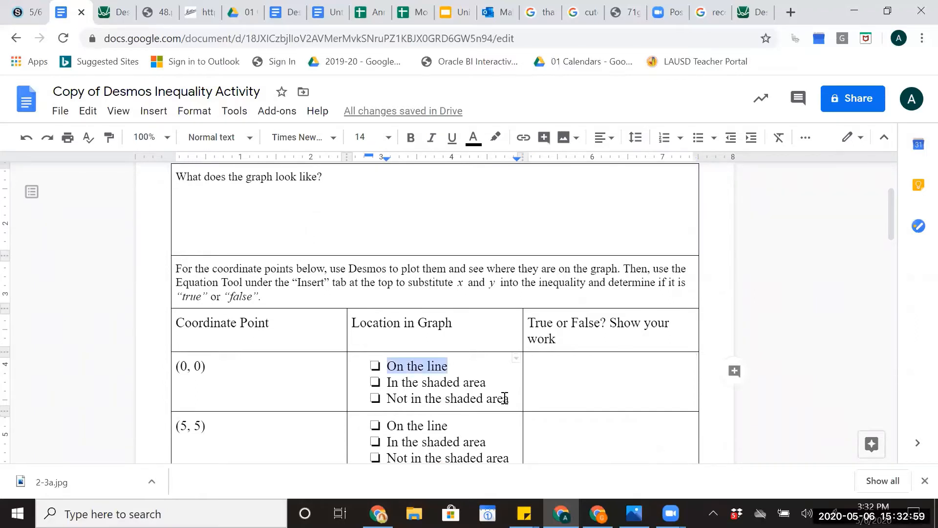
triple_click(390, 400)
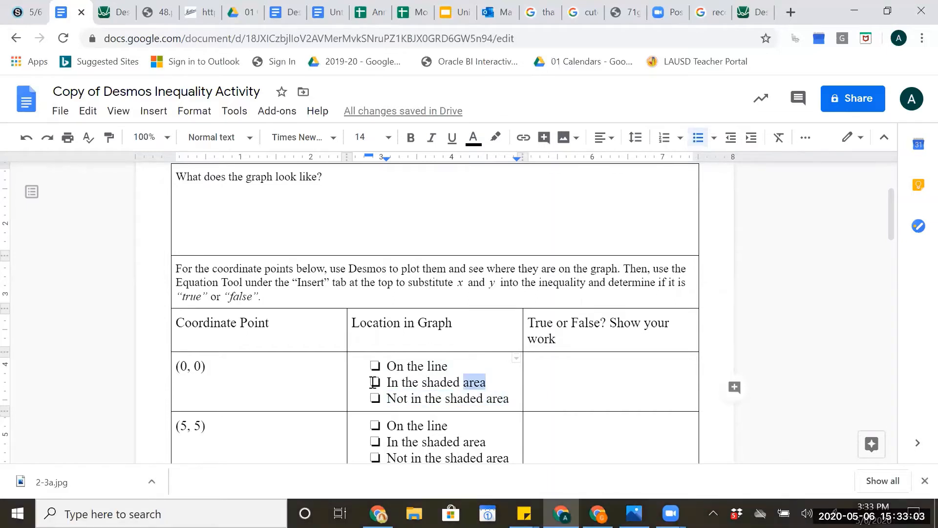
triple_click(427, 382)
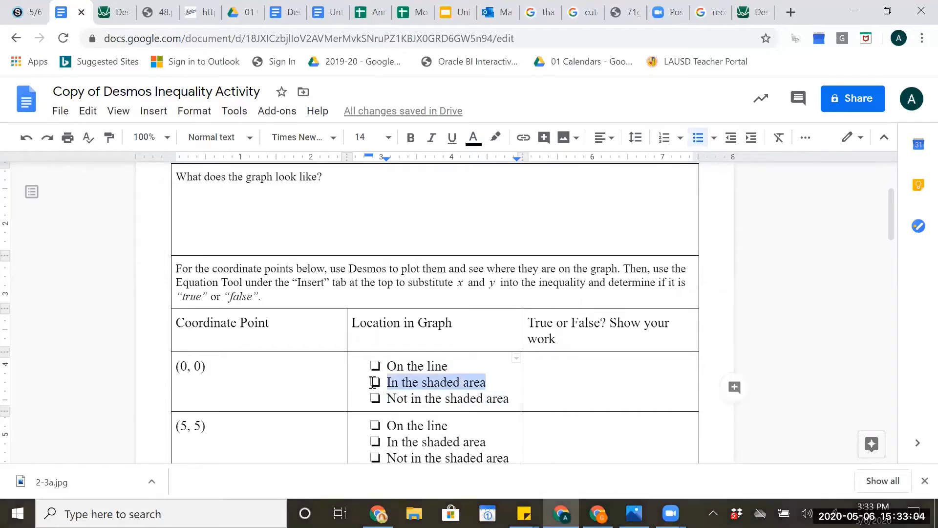
left_click(496, 141)
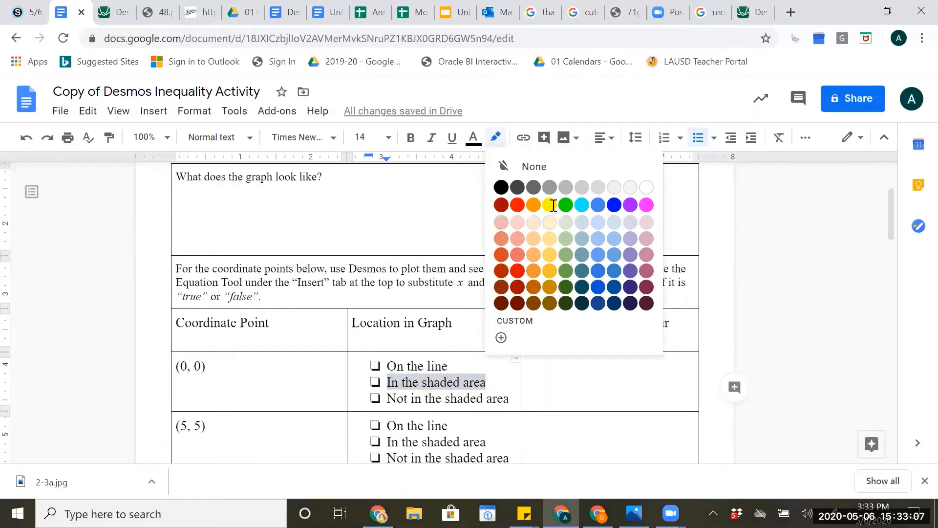
left_click(551, 205)
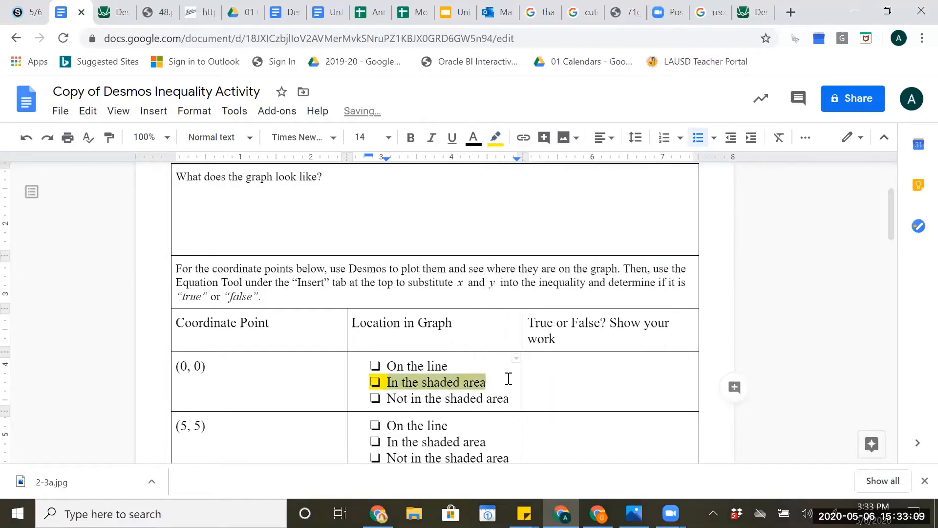
left_click(508, 379)
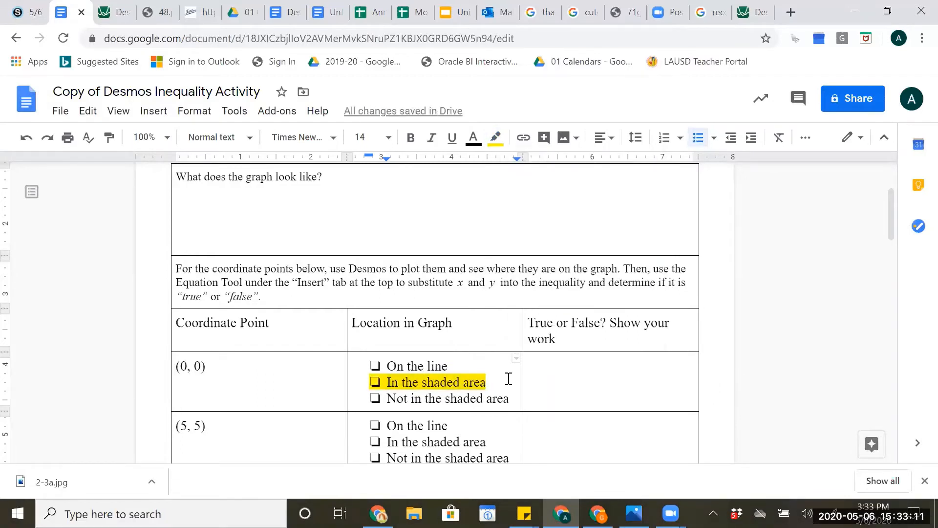
Step: In the (0, 0) row, undo the yellow highlight on "In the shaded area" and highlight that answer in cyan instead
key("ctrl+z")
double_click(494, 378)
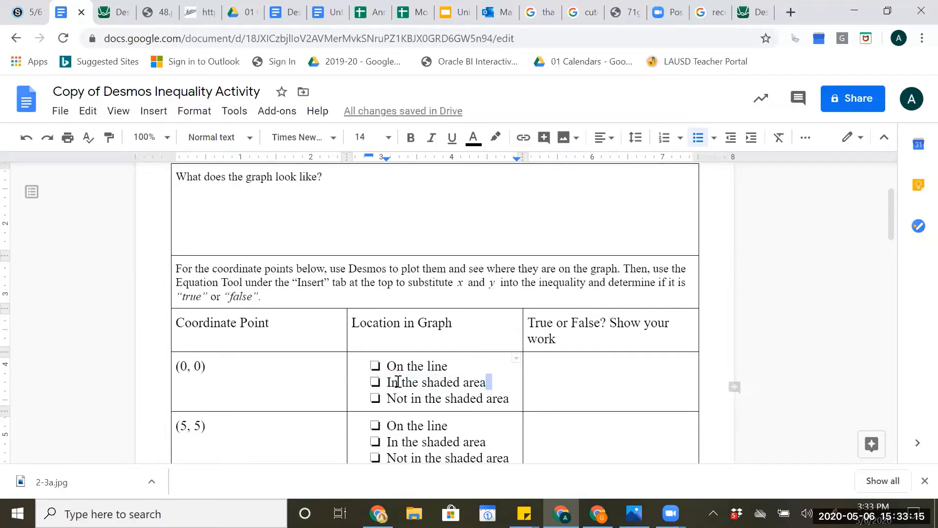
left_click_drag(378, 384, 491, 382)
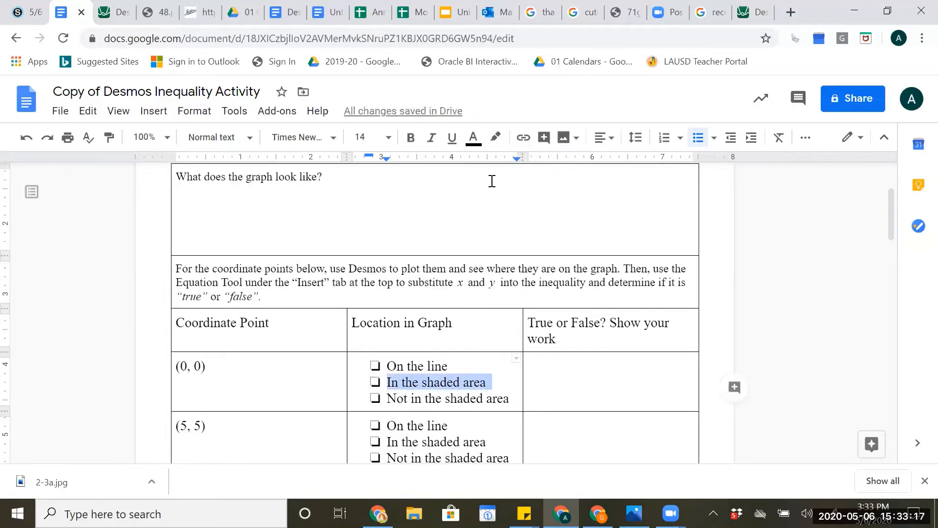
left_click(497, 142)
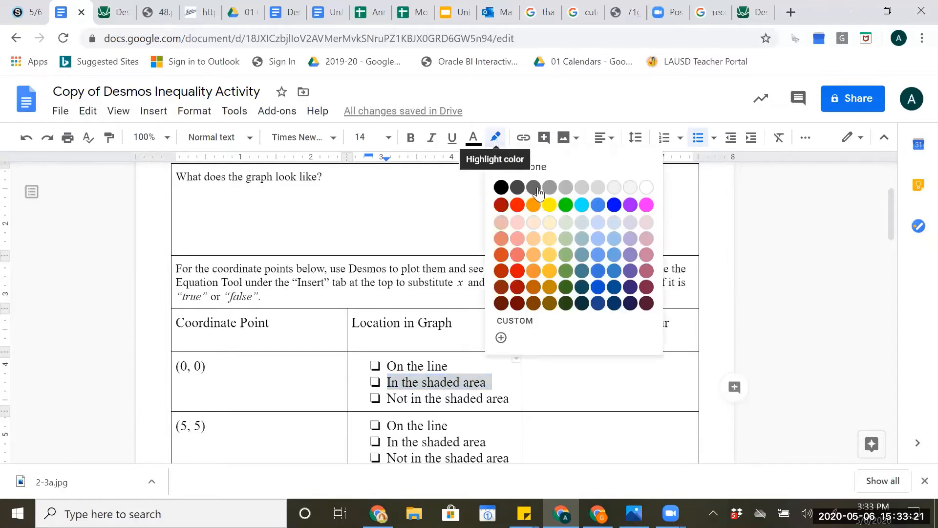
left_click(582, 205)
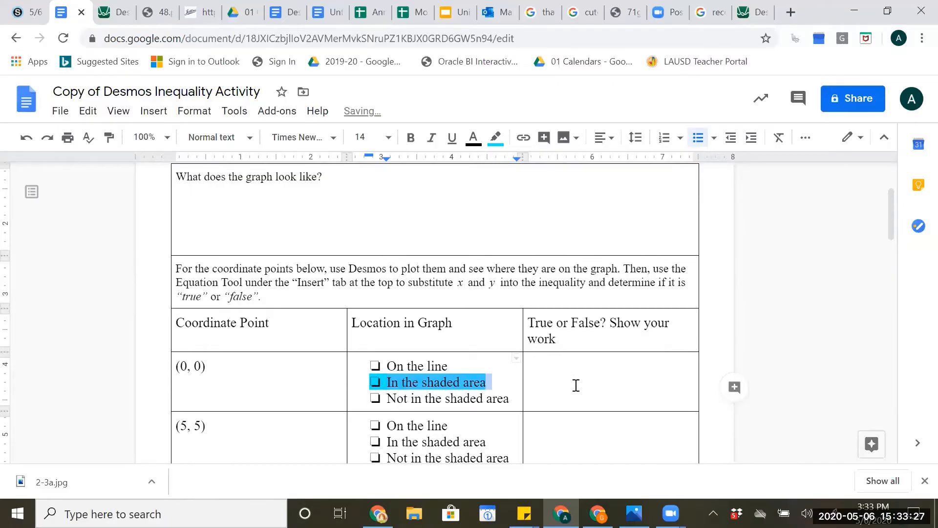
key("Right")
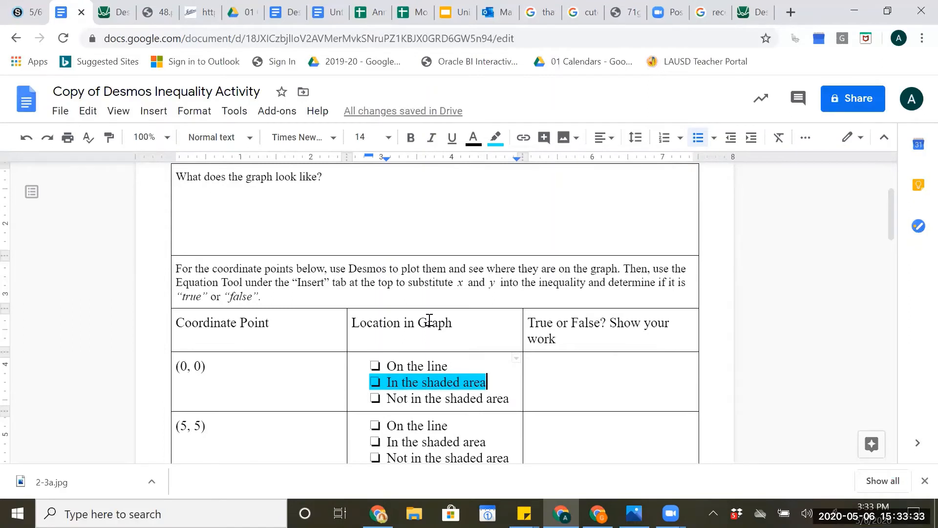
Step: Change the checkbox bullet of "In the shaded area" in the (0, 0) row to a check mark
double_click(376, 379)
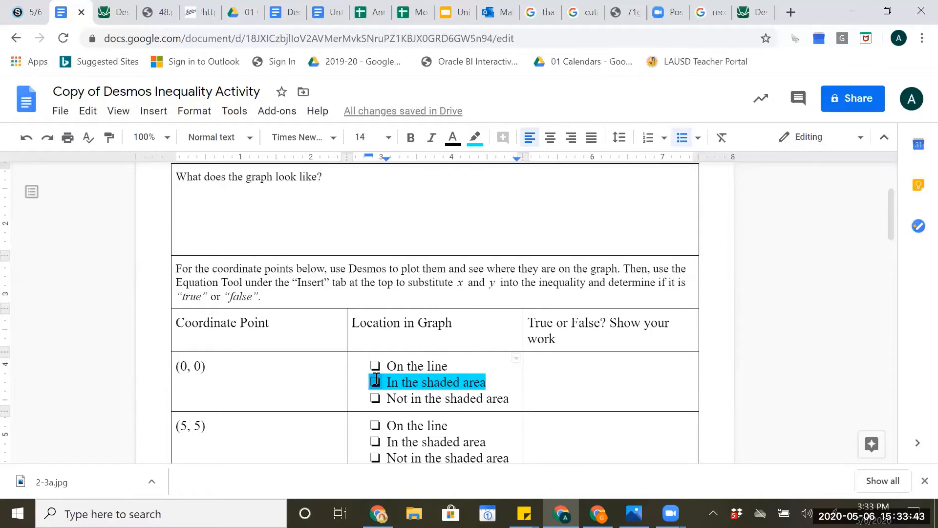
left_click(377, 380)
left_click_drag(333, 270, 444, 268)
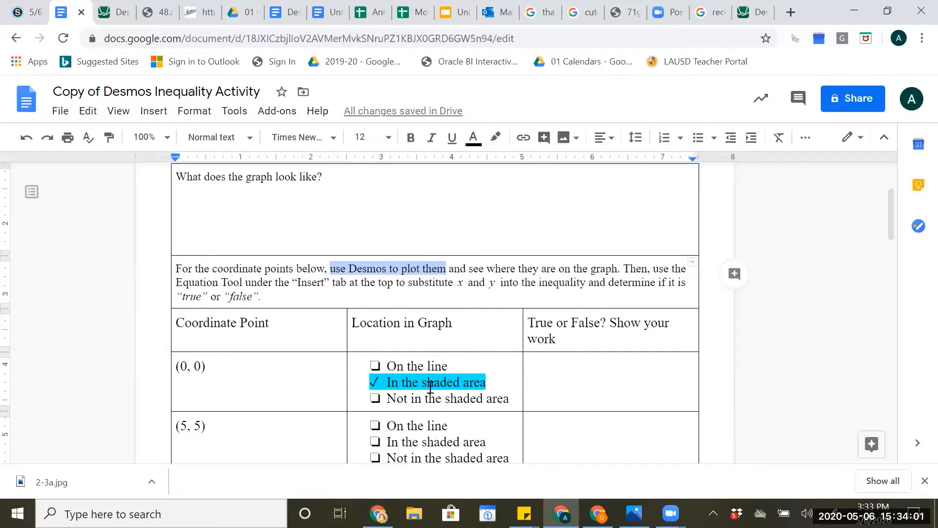
Step: Insert the equation y > 3x − 4 in the "True or False? Show your work" cell of the (0, 0) row
left_click(535, 328)
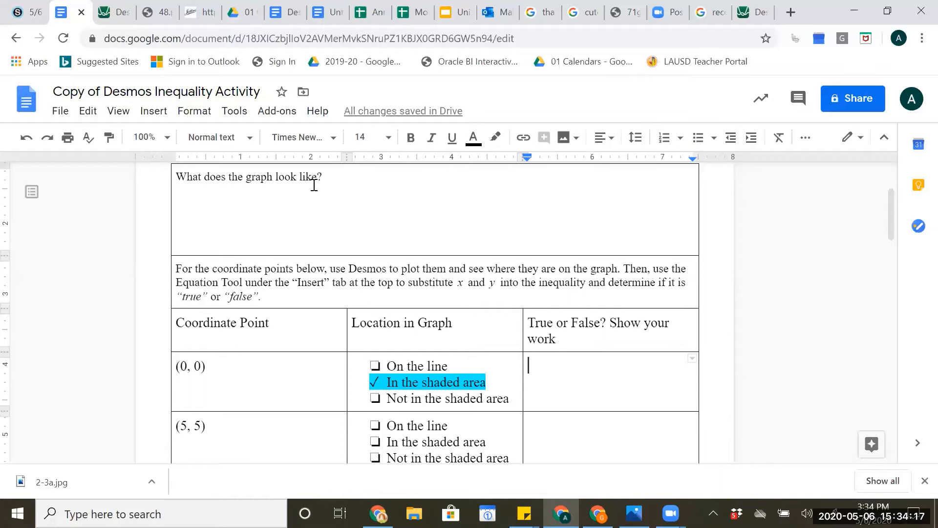
left_click(164, 123)
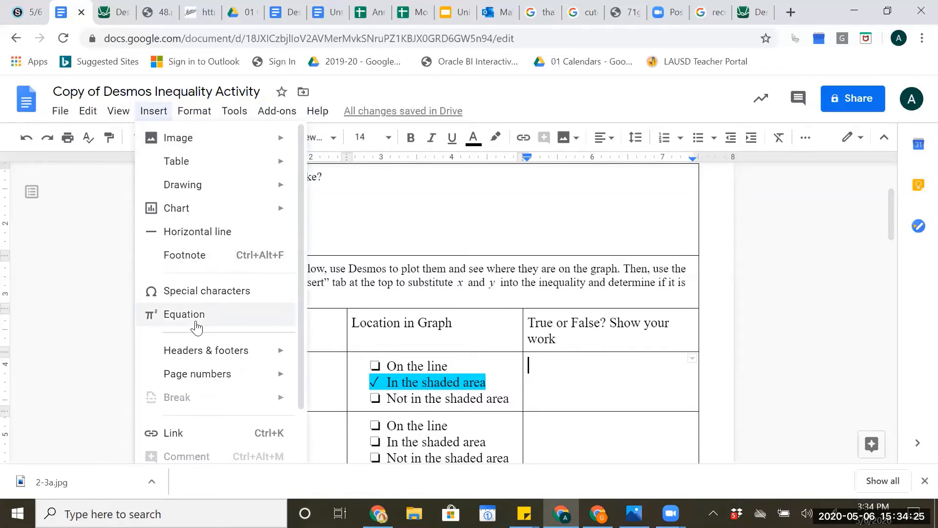
left_click(161, 115)
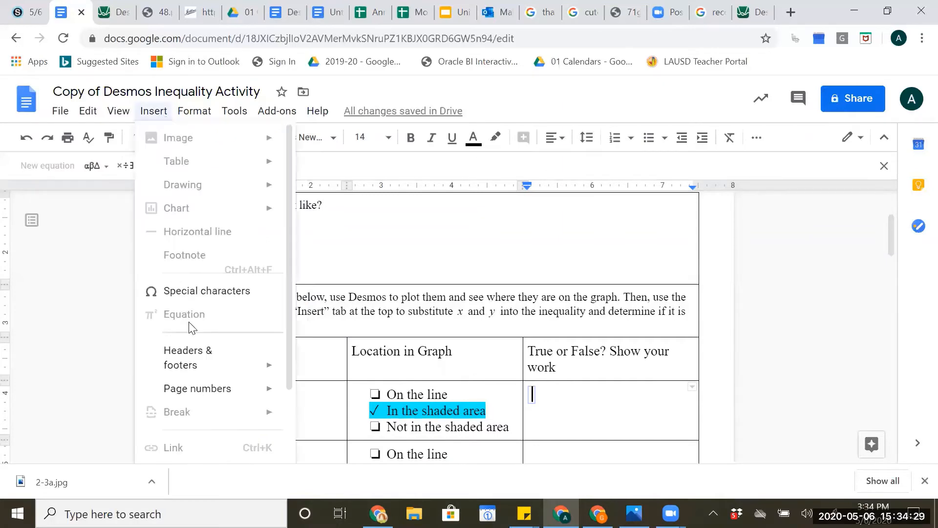
left_click(533, 395)
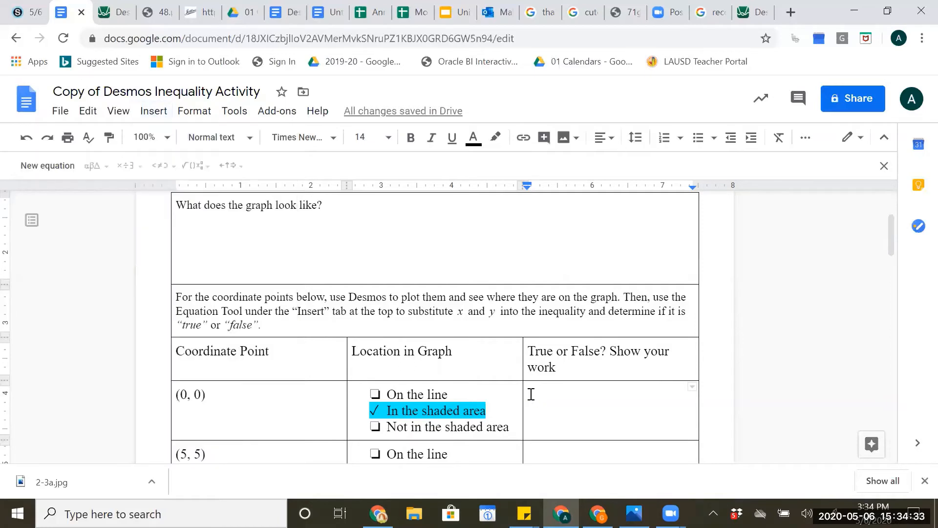
left_click(531, 395)
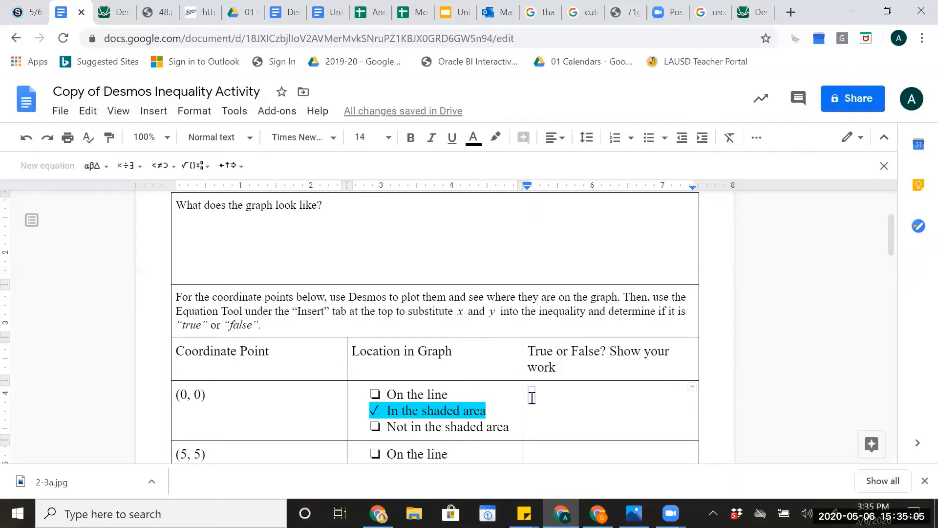
type("T")
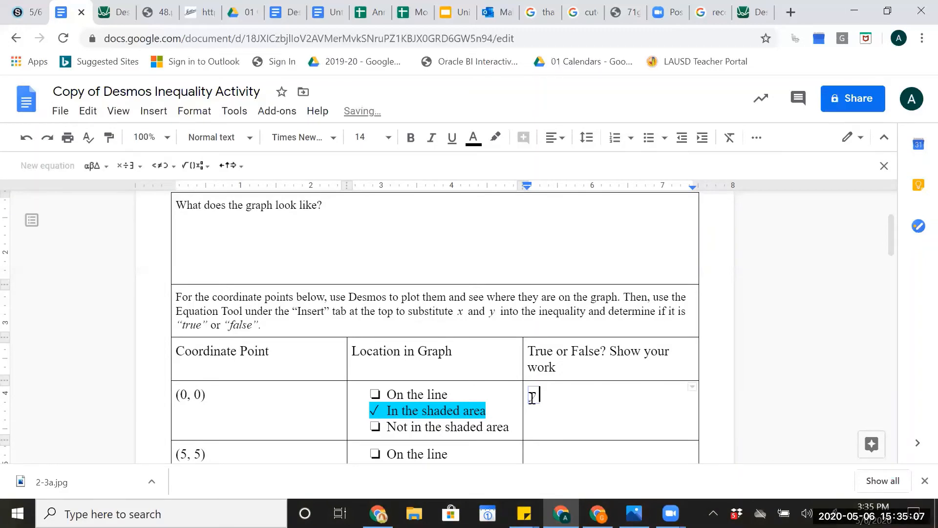
type(">3x-4")
scroll(532, 398, "up", 1)
scroll(356, 295, "up", 3)
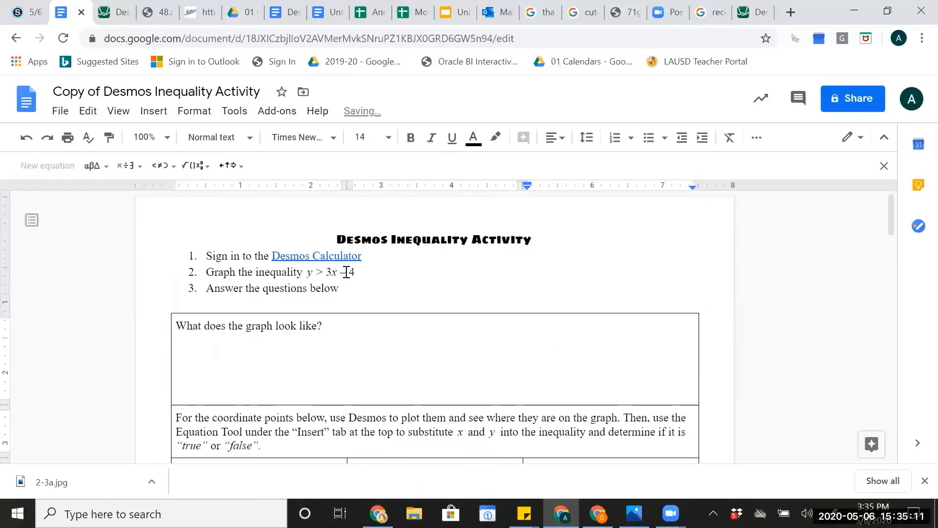
scroll(448, 294, "down", 3)
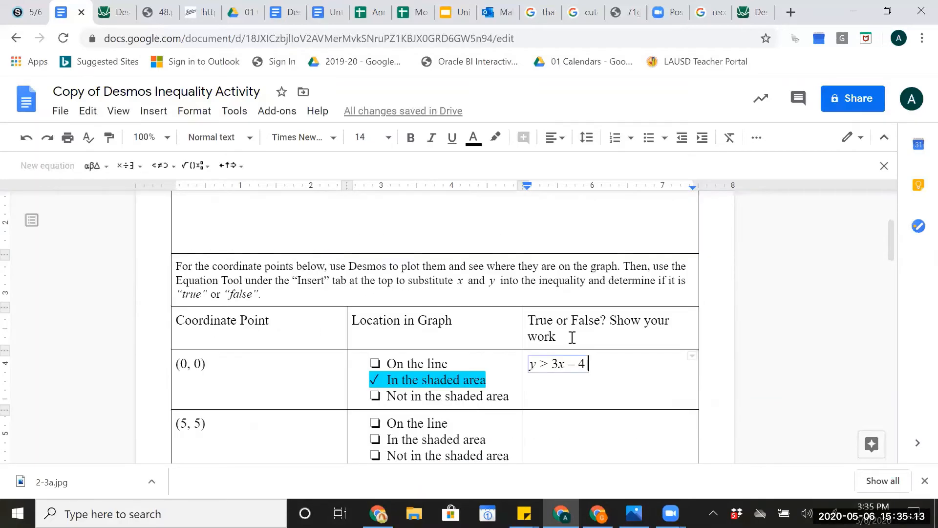
scroll(570, 335, "down", 1)
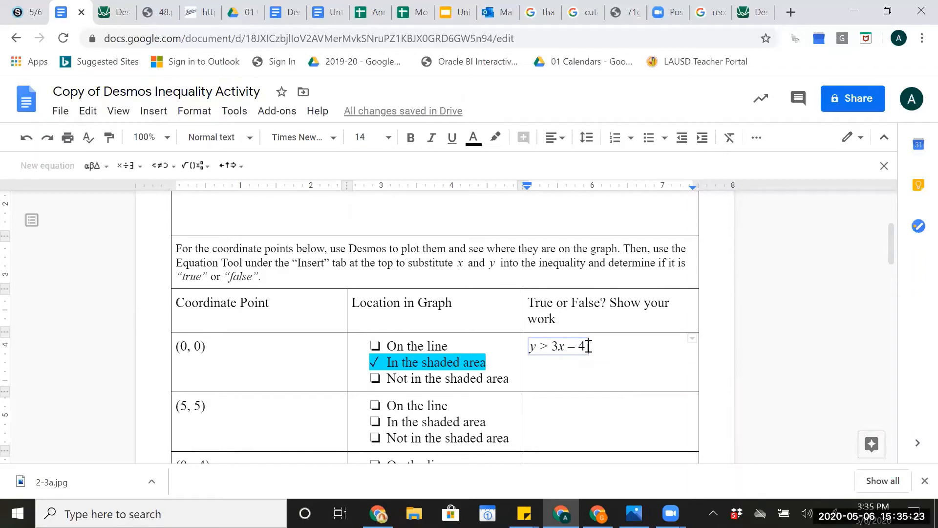
key("Return")
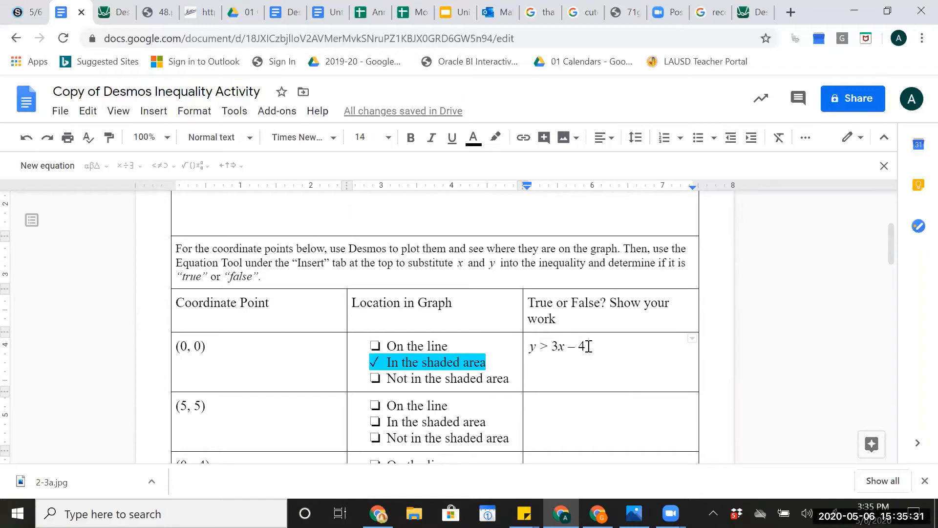
Step: Add a second equation line below it substituting the point (0, 0) into the inequality: 0 > 3(0) − 4
key("Return")
key("Return")
left_click(149, 119)
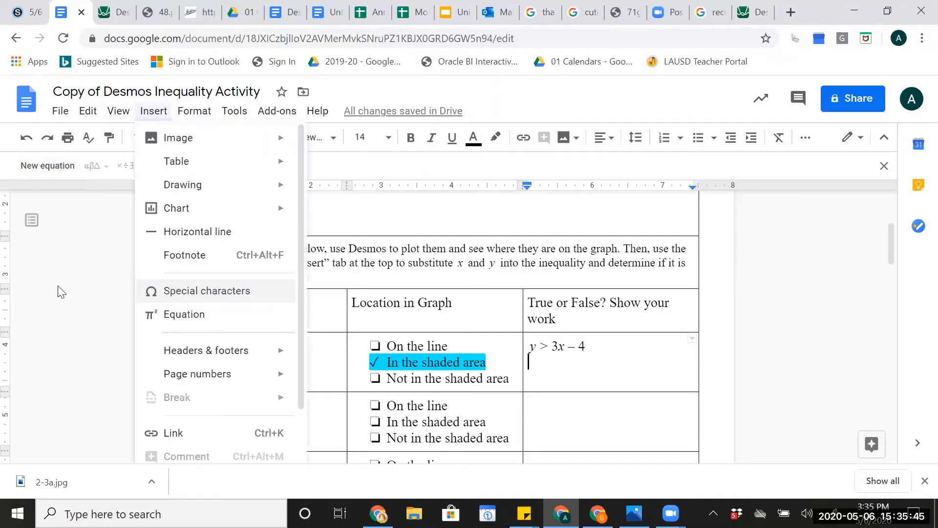
left_click(38, 167)
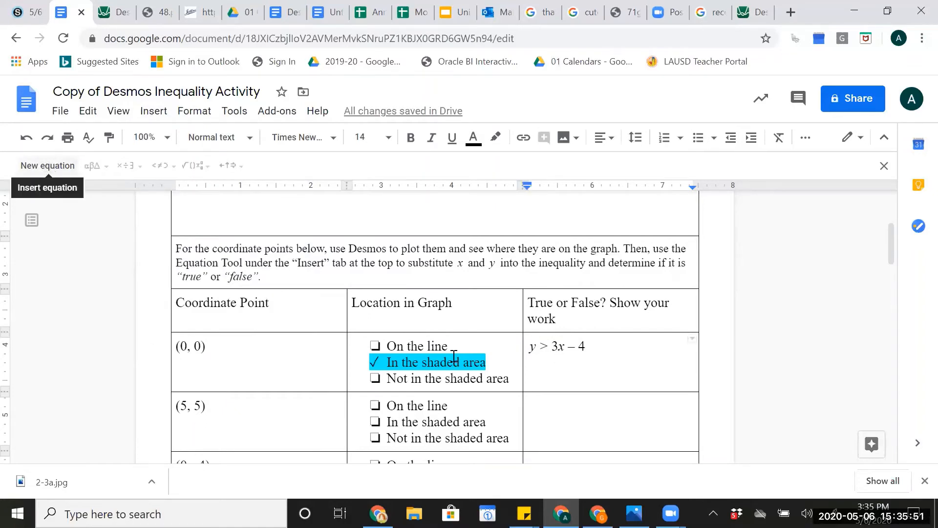
left_click(48, 166)
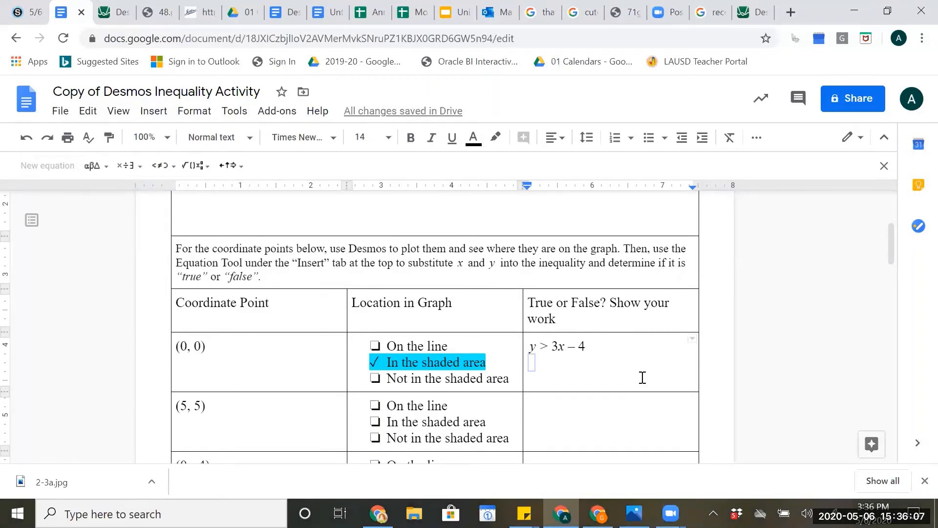
type("0 ")
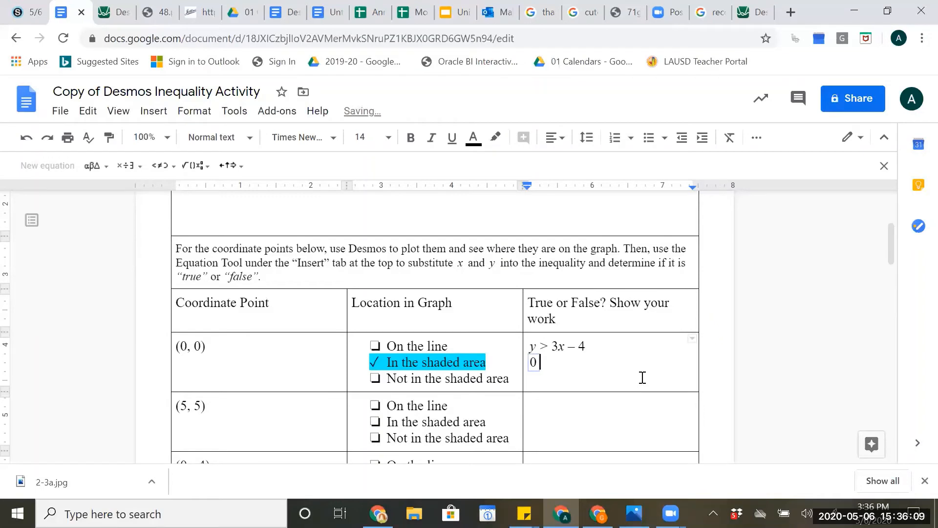
type("> 3")
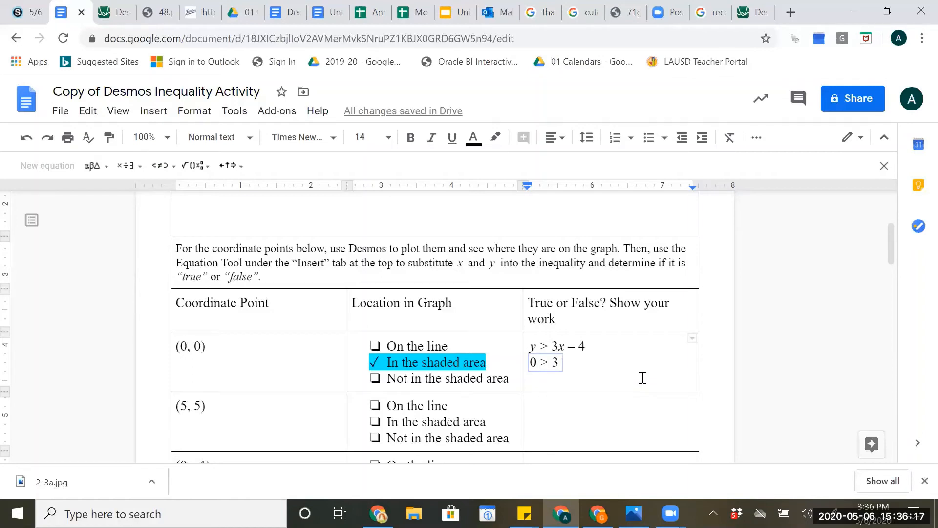
type("(0")
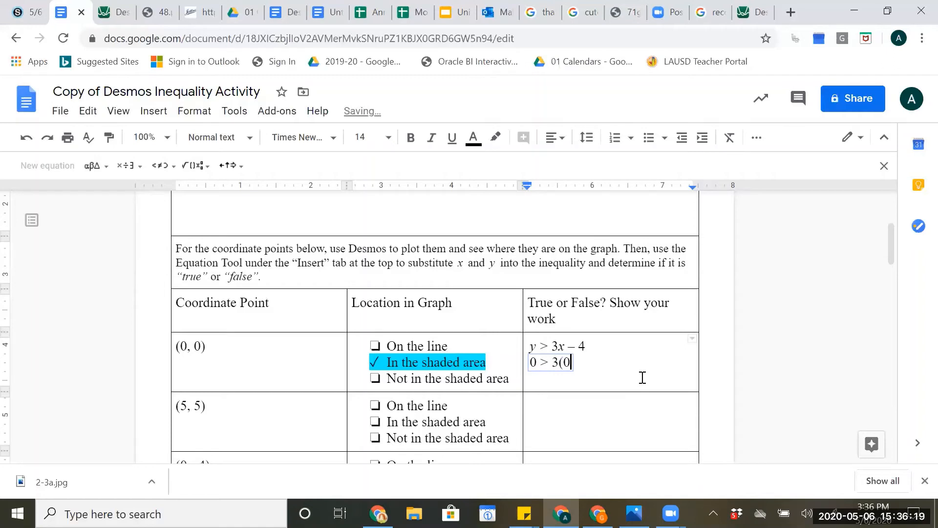
type(")")
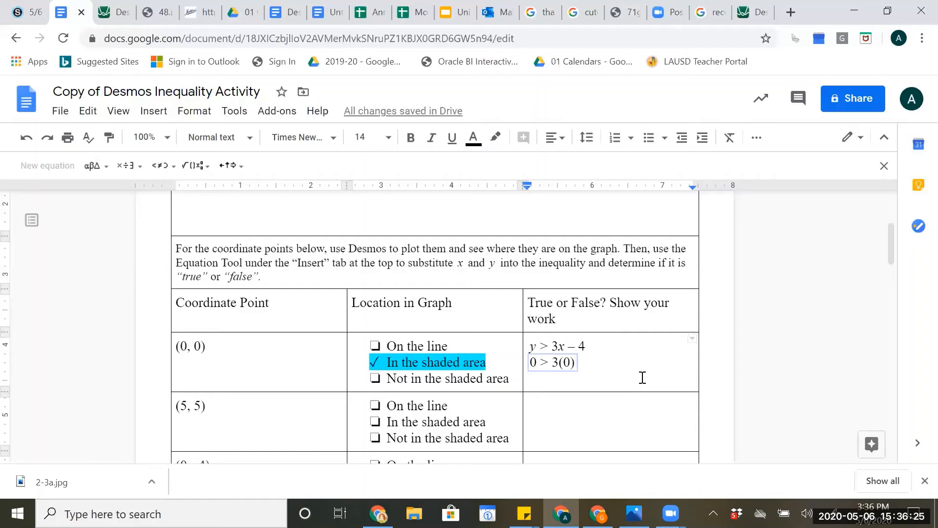
type("-4")
left_click(643, 378)
Step: Add the simplified equation 0 > −4 on a third line and write TRUE beside it
key("Return")
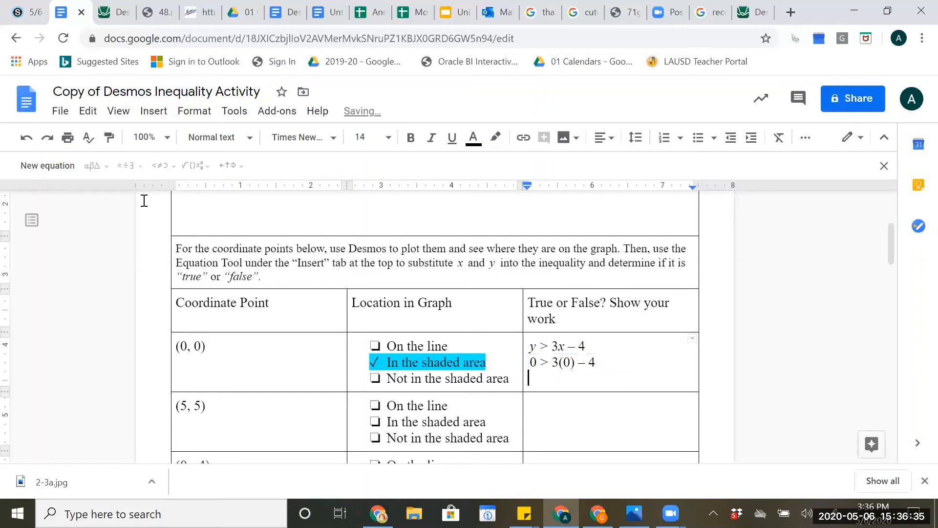
left_click(48, 165)
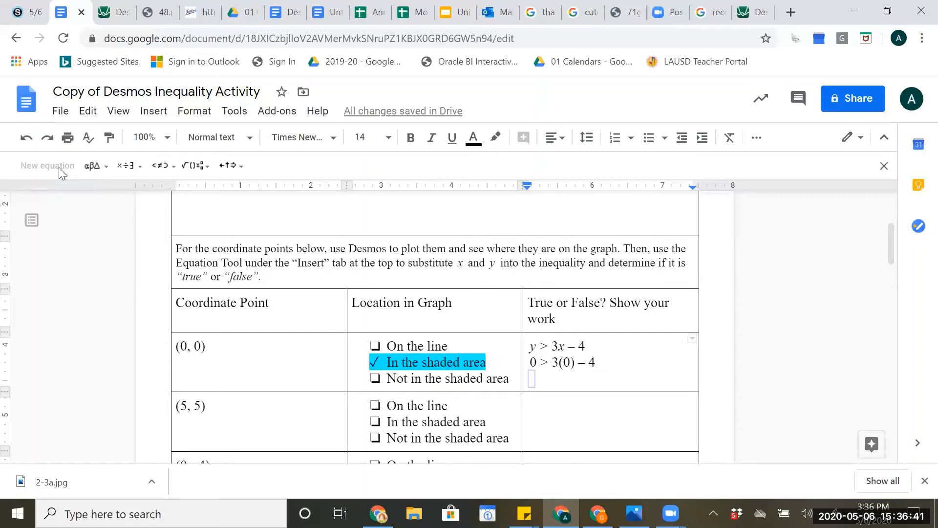
type("0>")
type("-4")
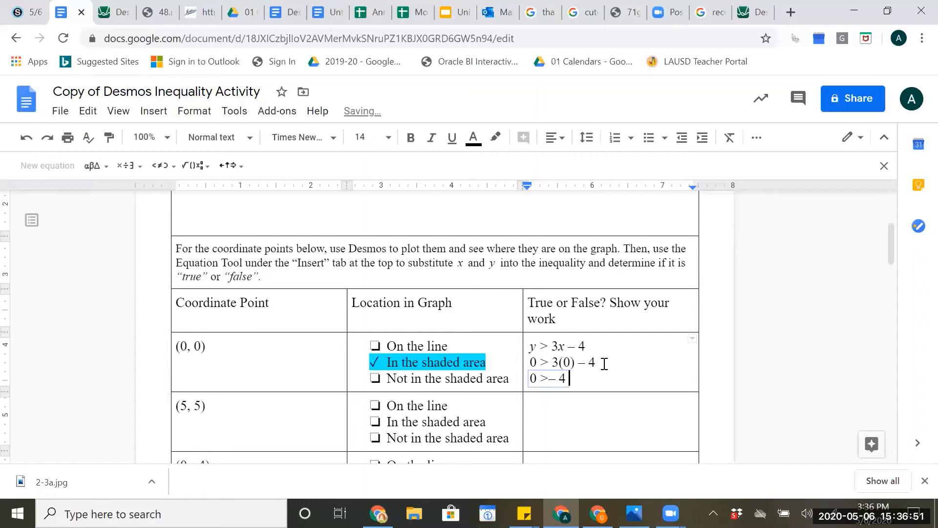
key("Right")
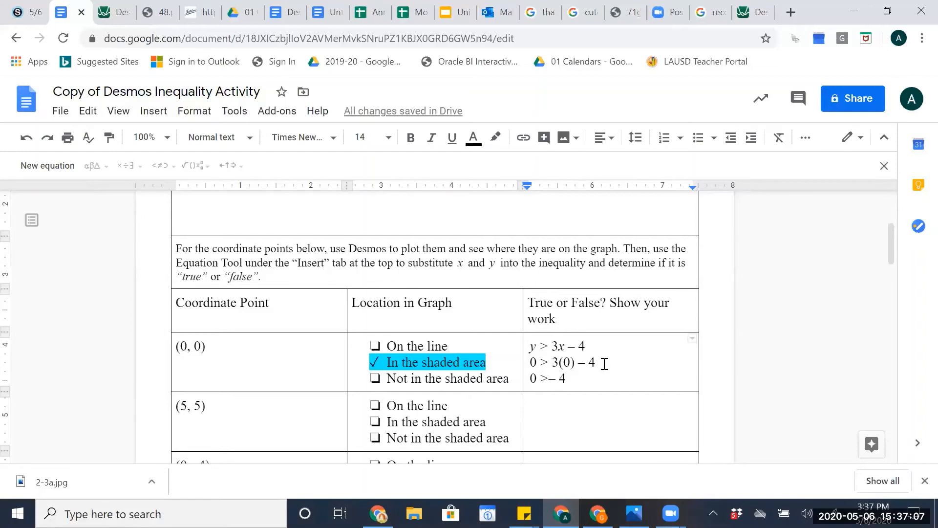
type("TRUE")
Step: Review the point (0, 0) on the Desmos graph and the worksheet's remaining coordinate rows and Conclusion questions
left_click(117, 16)
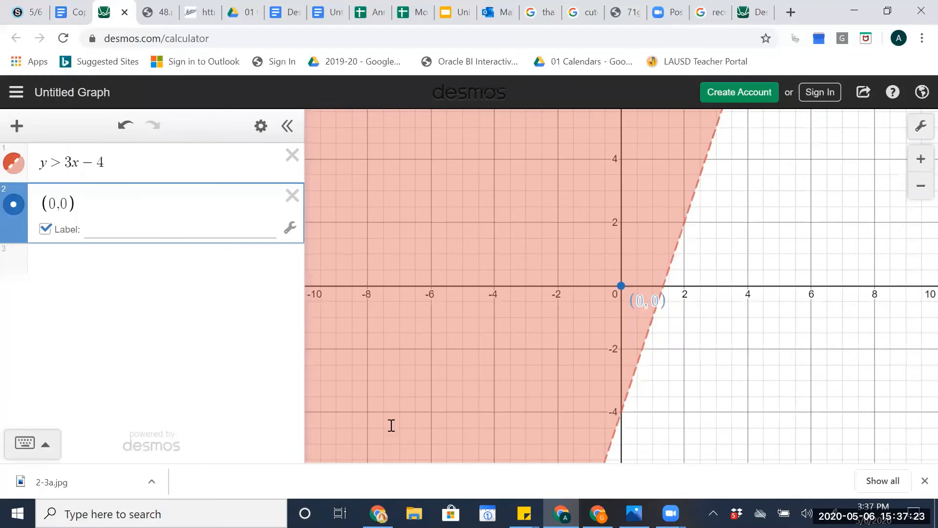
key("ctrl+shift+Tab")
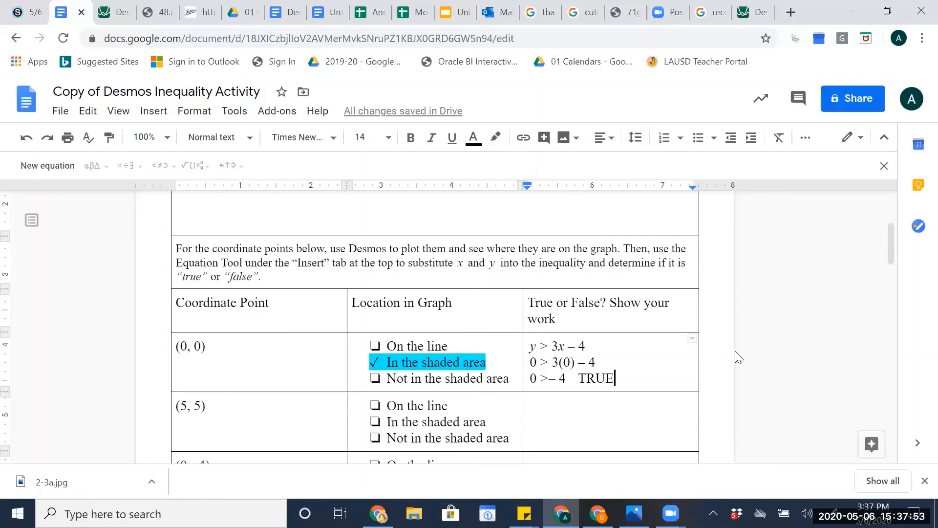
scroll(618, 297, "down", 3)
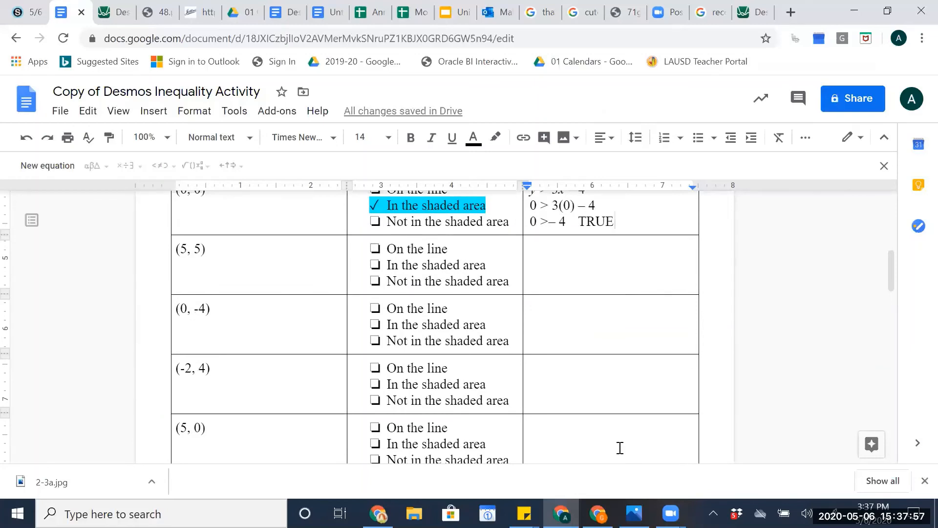
scroll(620, 447, "down", 2)
scroll(538, 341, "up", 4)
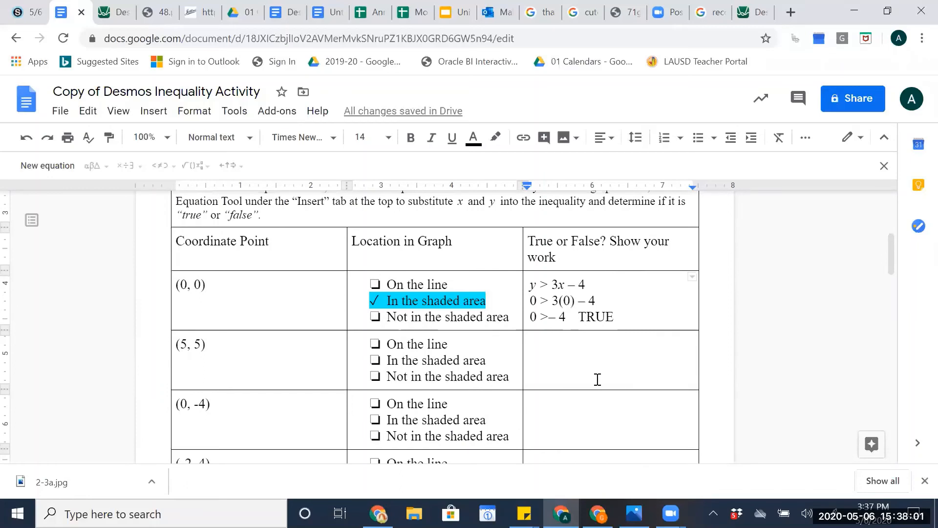
scroll(597, 379, "down", 4)
scroll(357, 325, "down", 2)
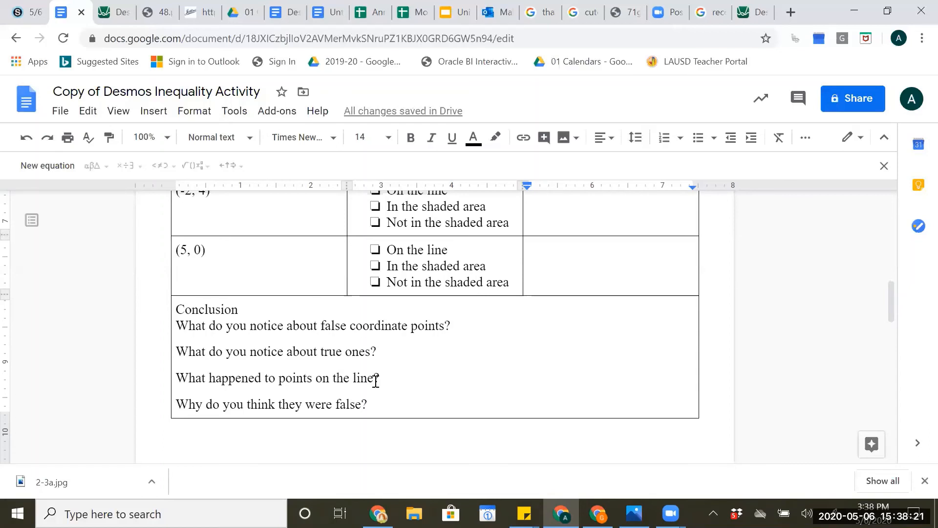
scroll(376, 381, "down", 3)
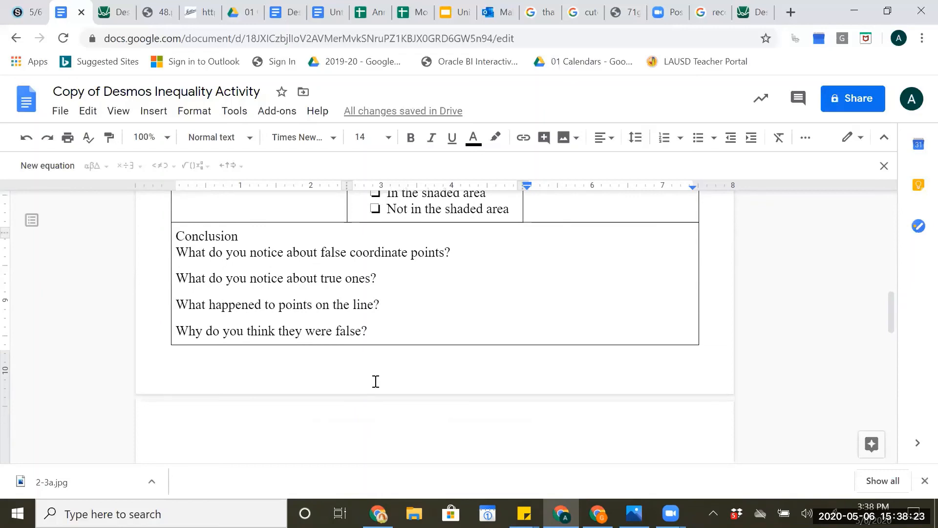
scroll(376, 380, "up", 3)
scroll(375, 381, "up", 5)
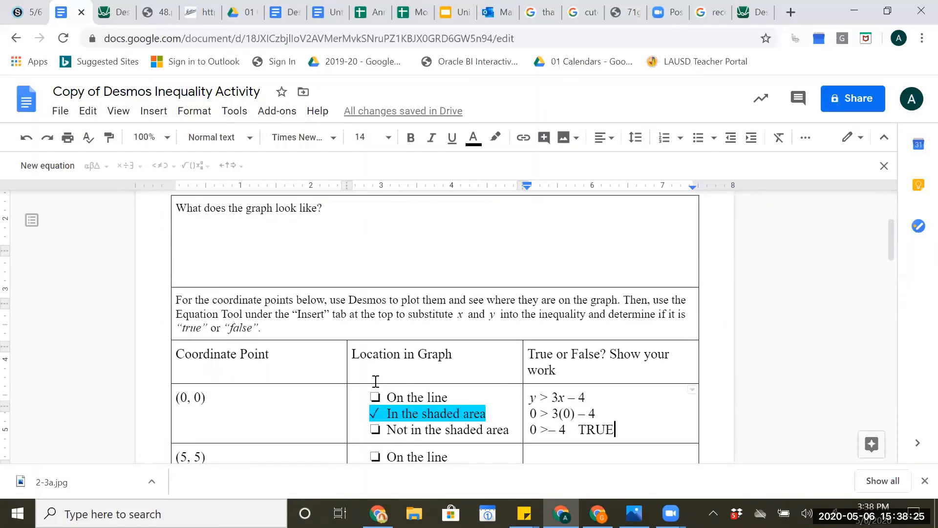
Step: Switch to the 5/6 Desmos Inequality Activity assignment page in the LMS and check its instructions and Submissions area
scroll(376, 381, "up", 3)
left_click(22, 12)
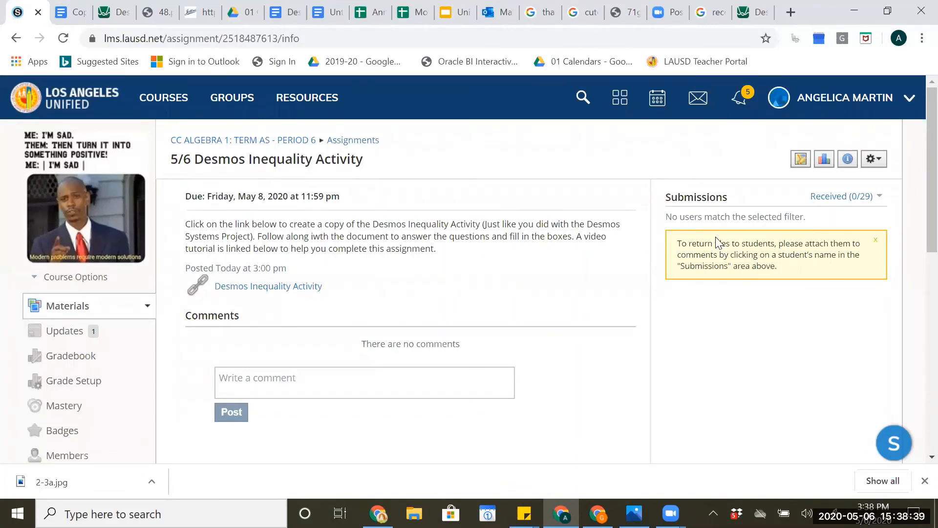
Step: Return to the Copy of Desmos Inequality Activity document and look over the coordinate point table and the Conclusion questions
left_click(73, 15)
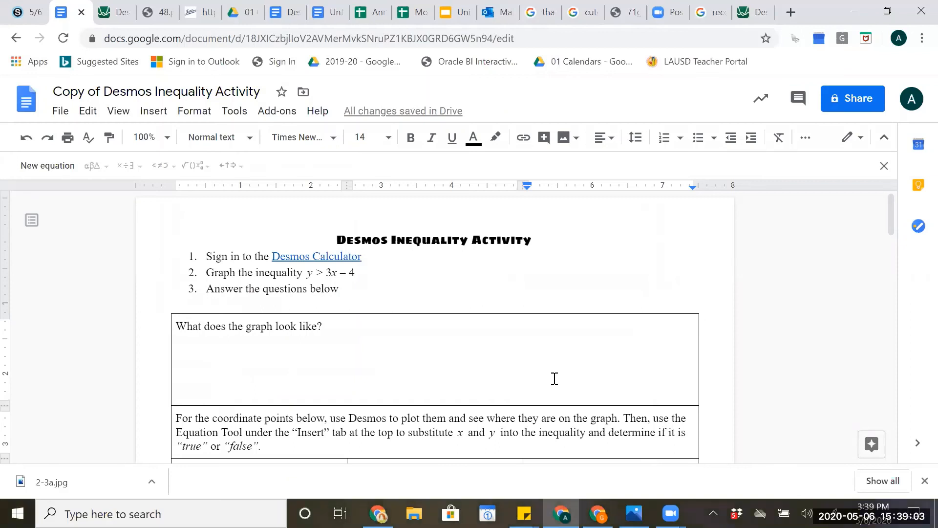
scroll(555, 379, "down", 3)
scroll(554, 379, "down", 1)
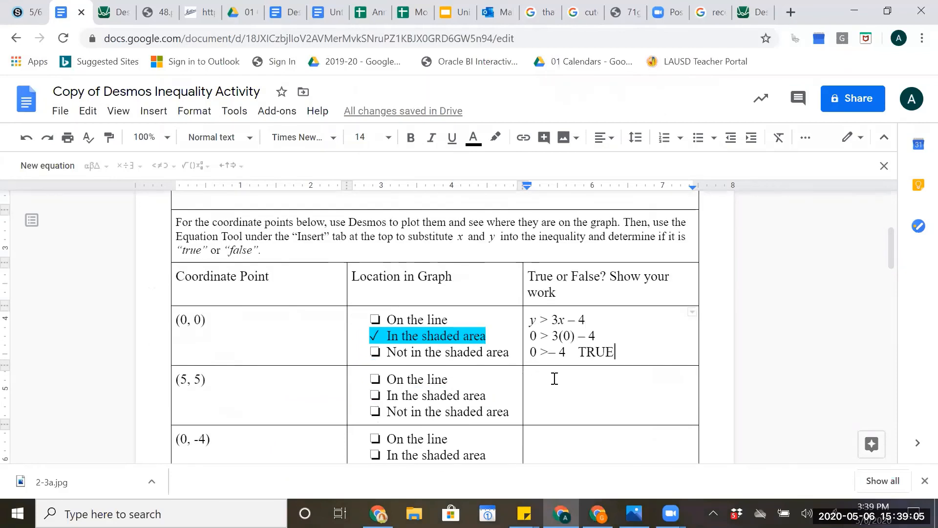
scroll(555, 379, "down", 1)
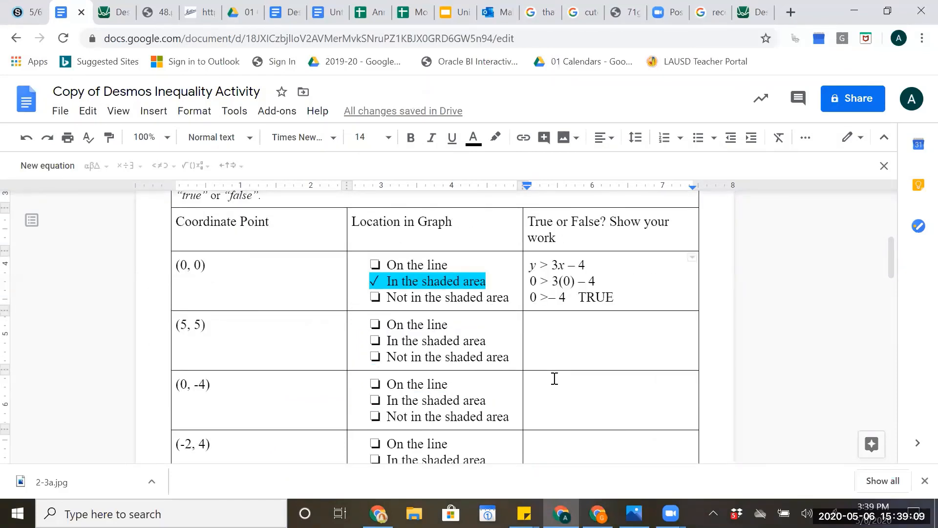
scroll(554, 379, "down", 2)
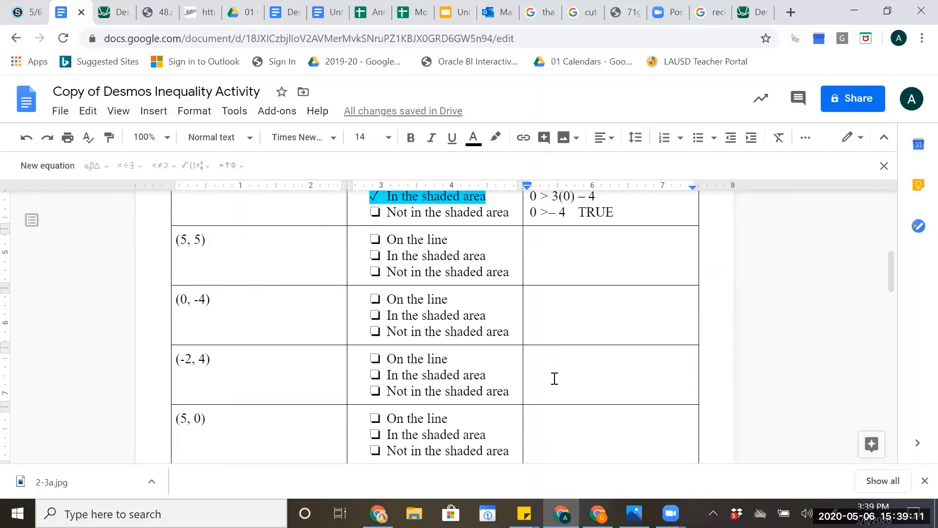
scroll(554, 379, "down", 1)
scroll(555, 379, "down", 2)
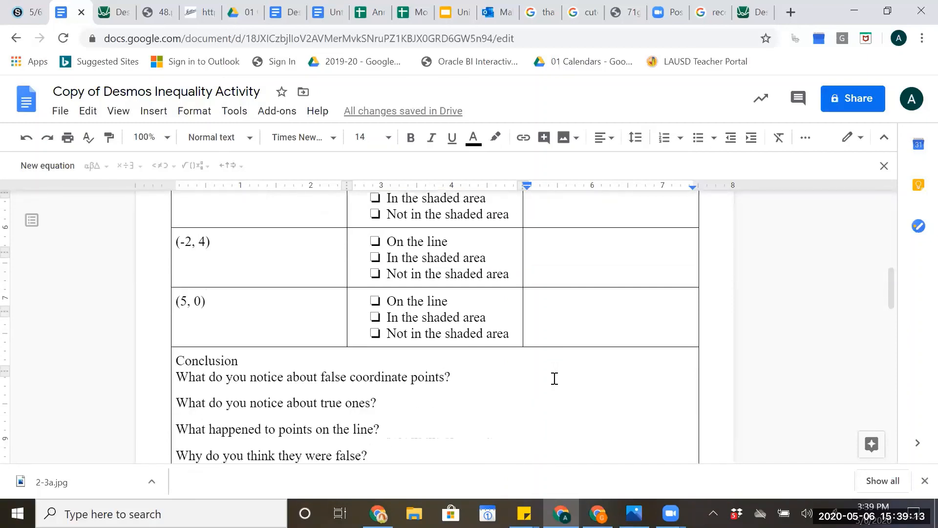
scroll(555, 379, "down", 1)
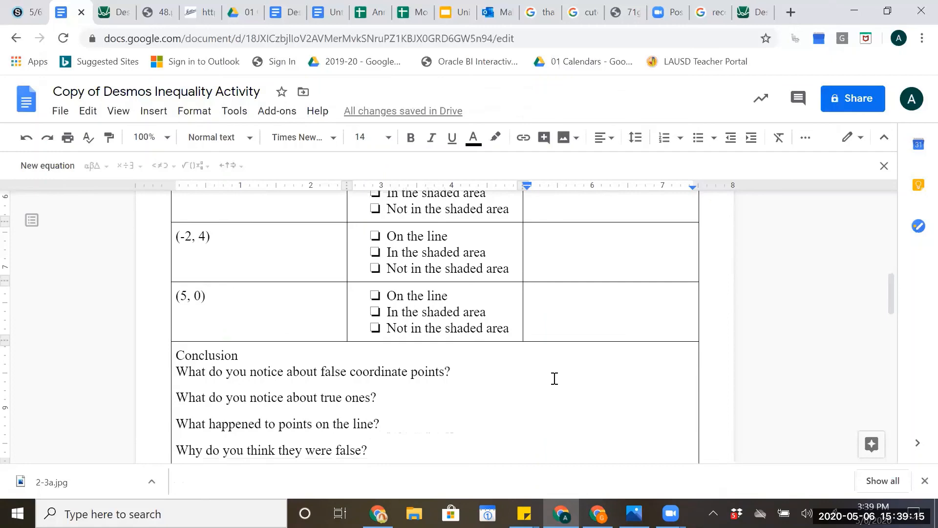
scroll(555, 379, "down", 1)
scroll(554, 378, "up", 5)
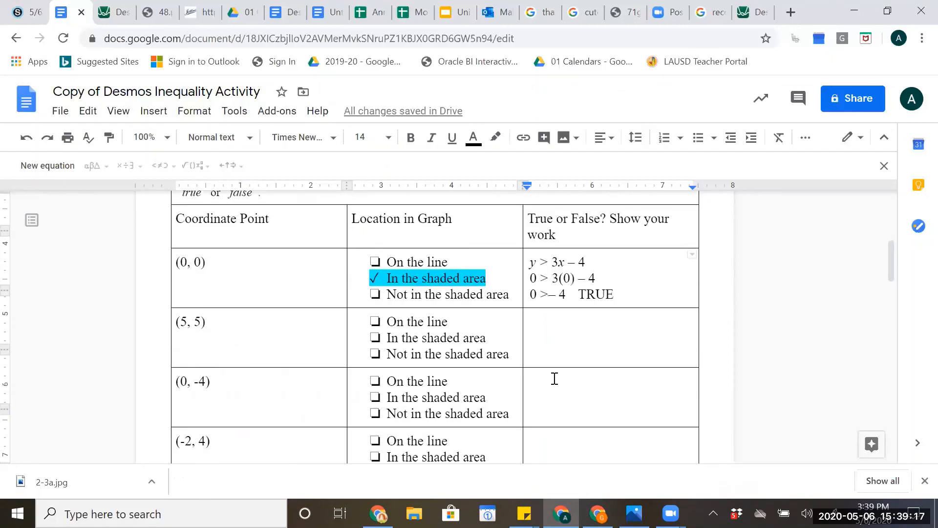
scroll(555, 378, "up", 5)
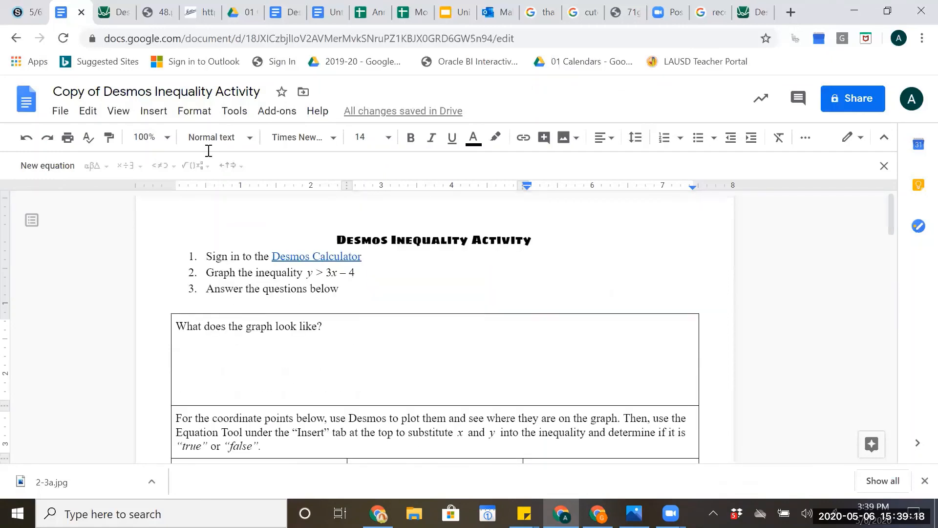
Step: Check the y > 3x − 4 graph in Desmos and return to the LMS assignment page
left_click(118, 19)
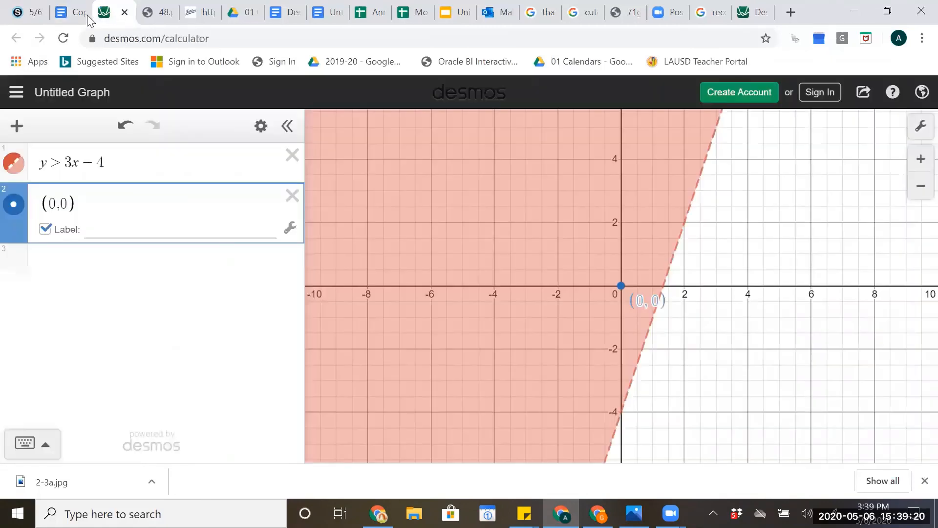
left_click(34, 19)
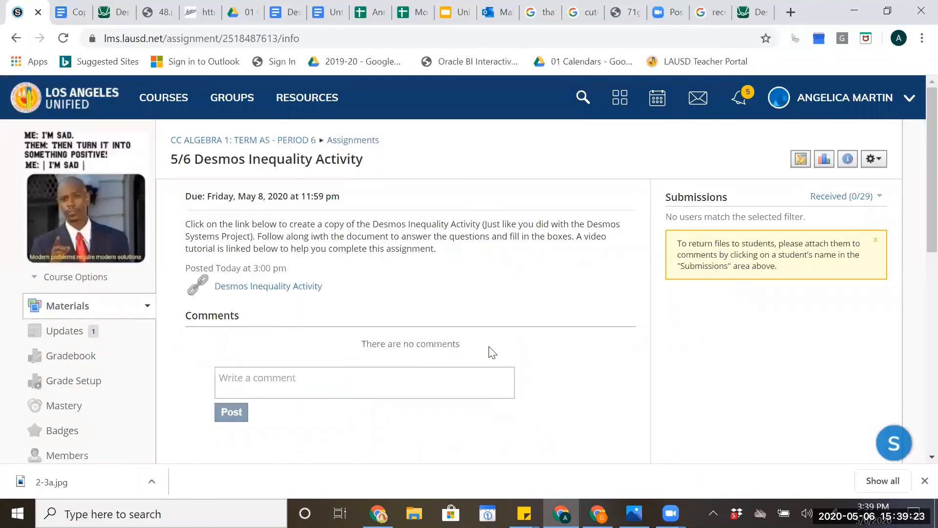